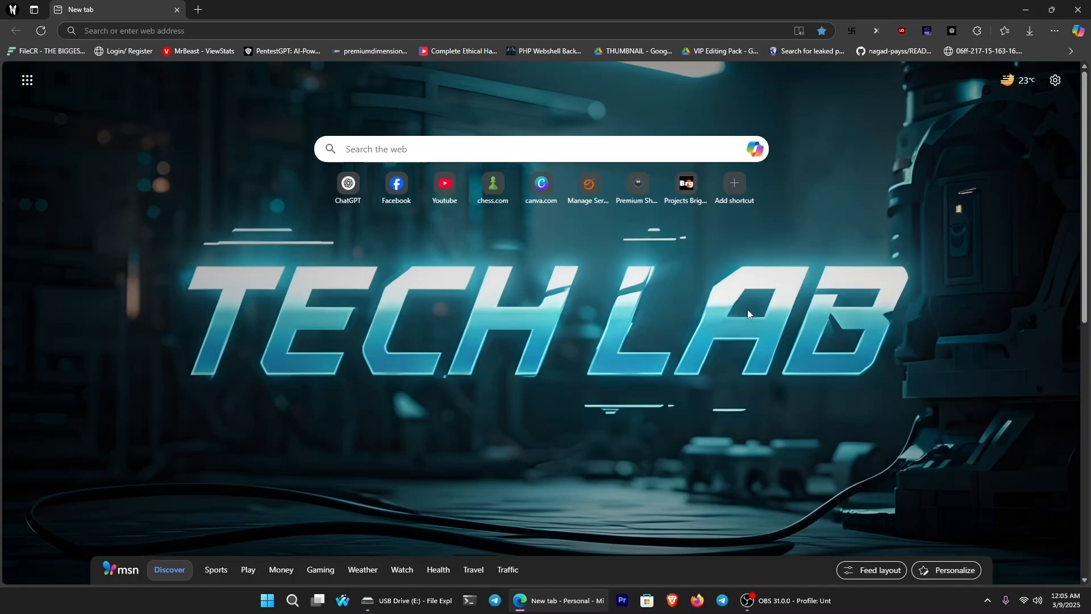
Step: Open heygen.com and start the free sign-up
click(348, 32)
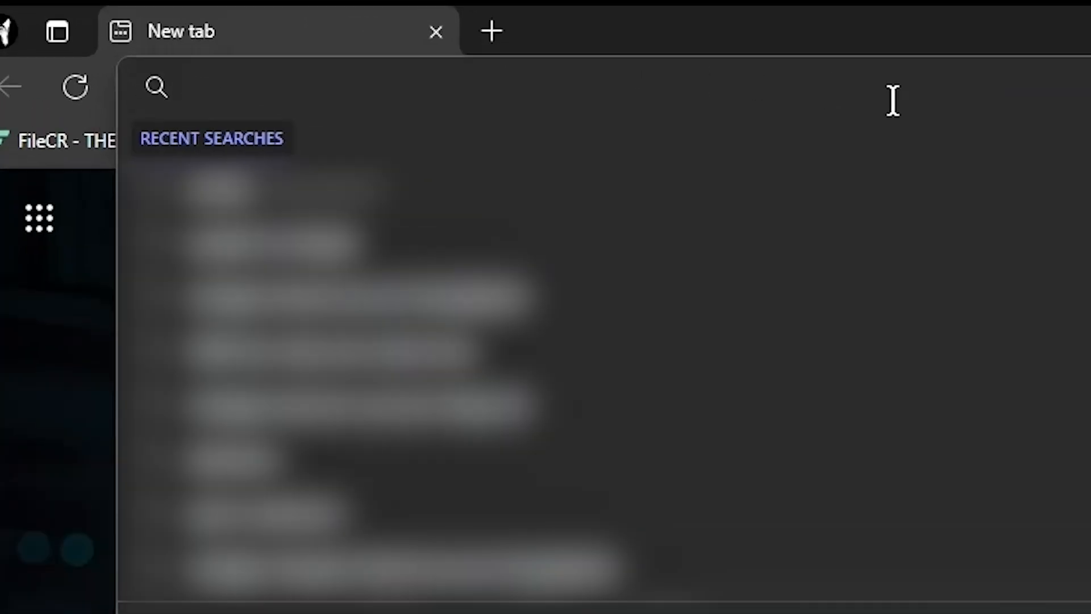
text(heygen.co)
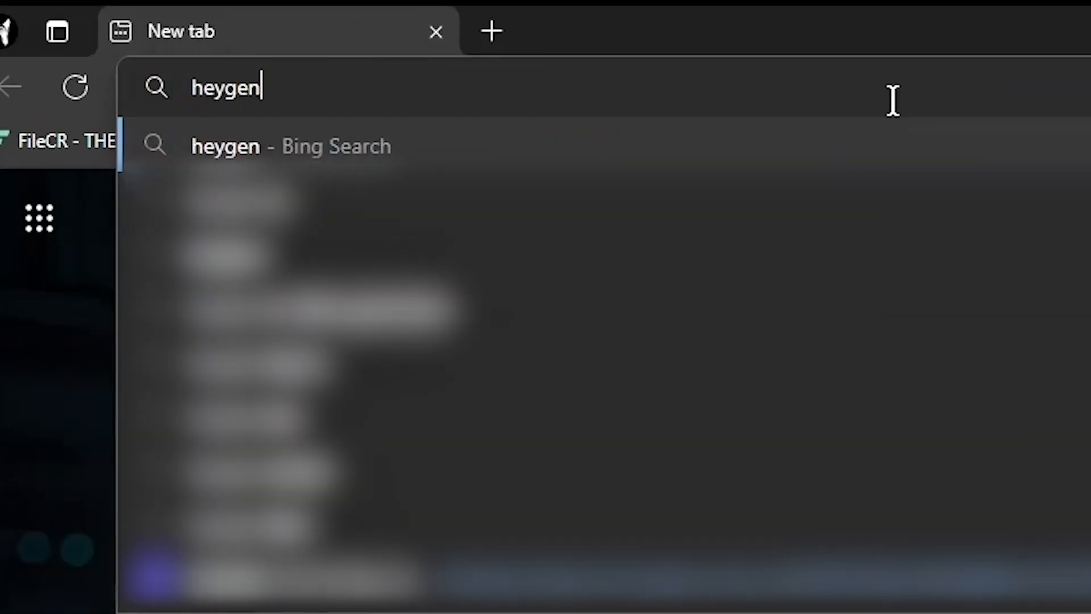
text(m)
key(Return)
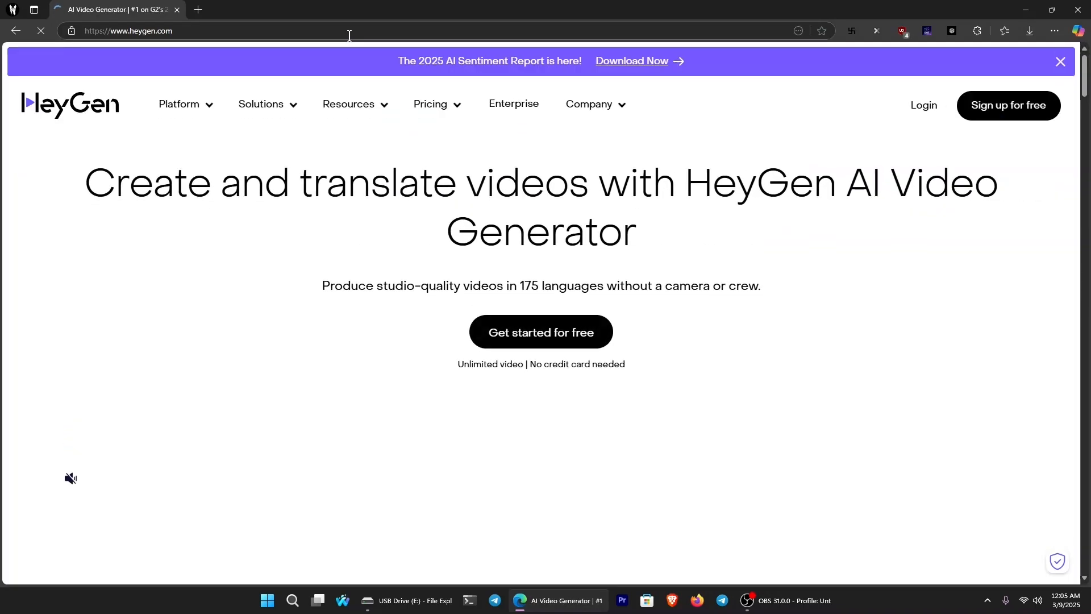
click(987, 116)
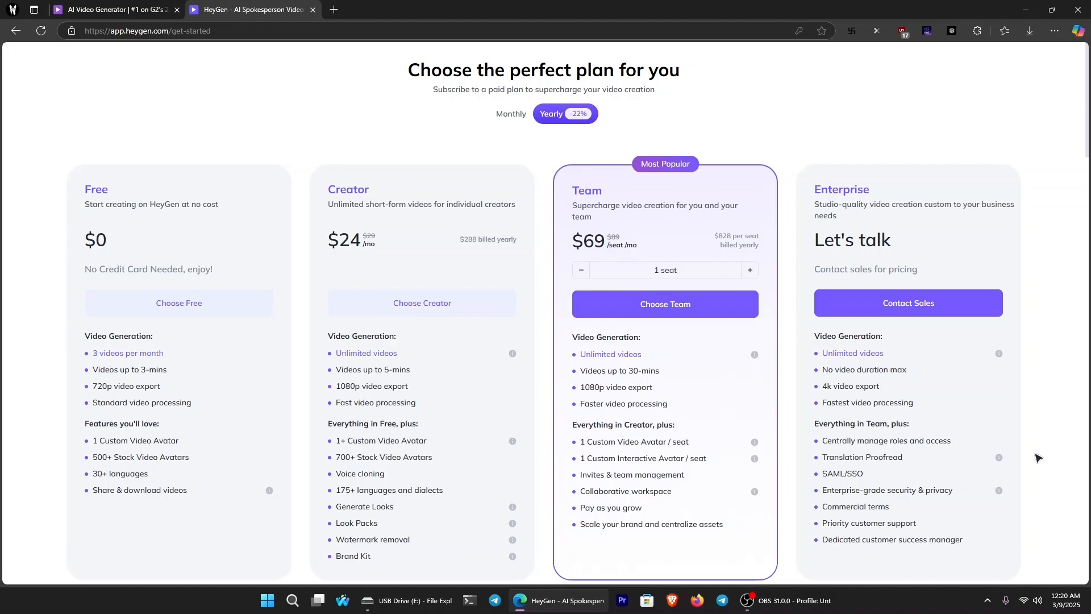
Step: Choose the Free plan and answer the first onboarding questions with English, Team updates or announcements, and Small business owner
click(127, 309)
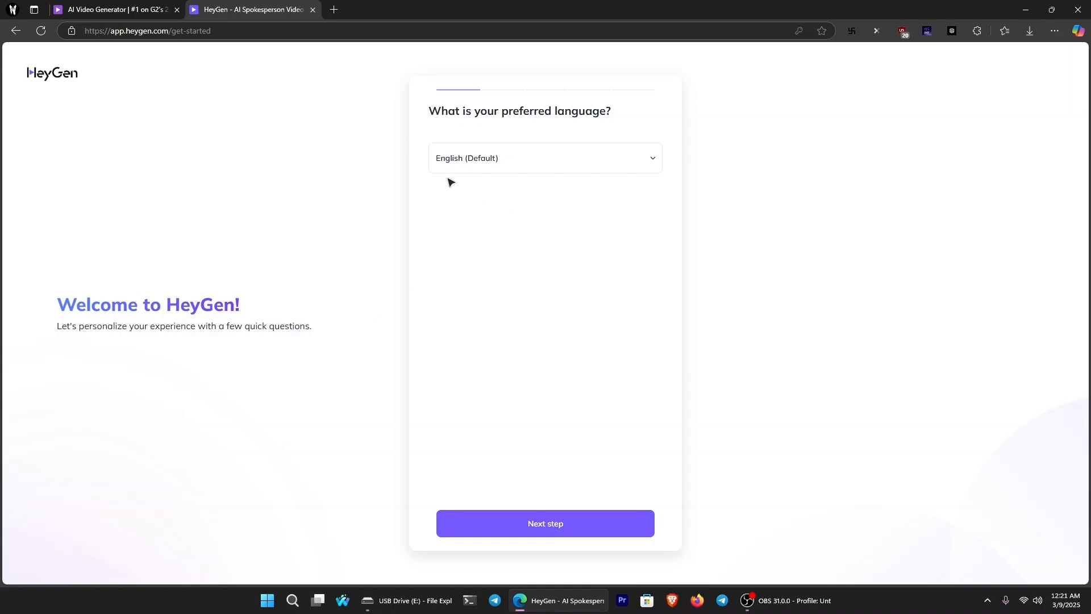
click(591, 524)
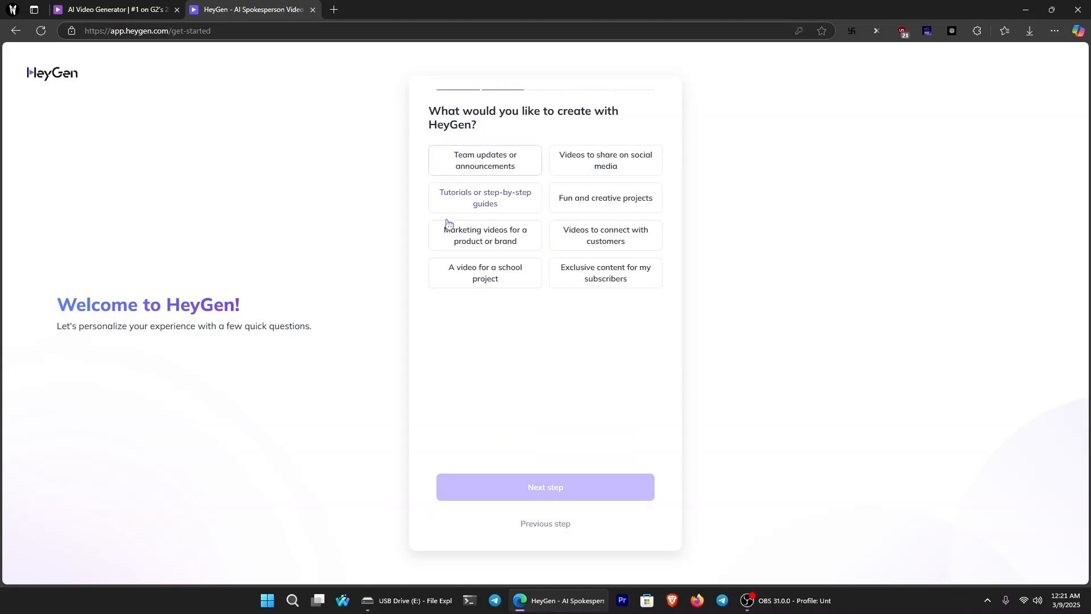
click(514, 169)
click(591, 483)
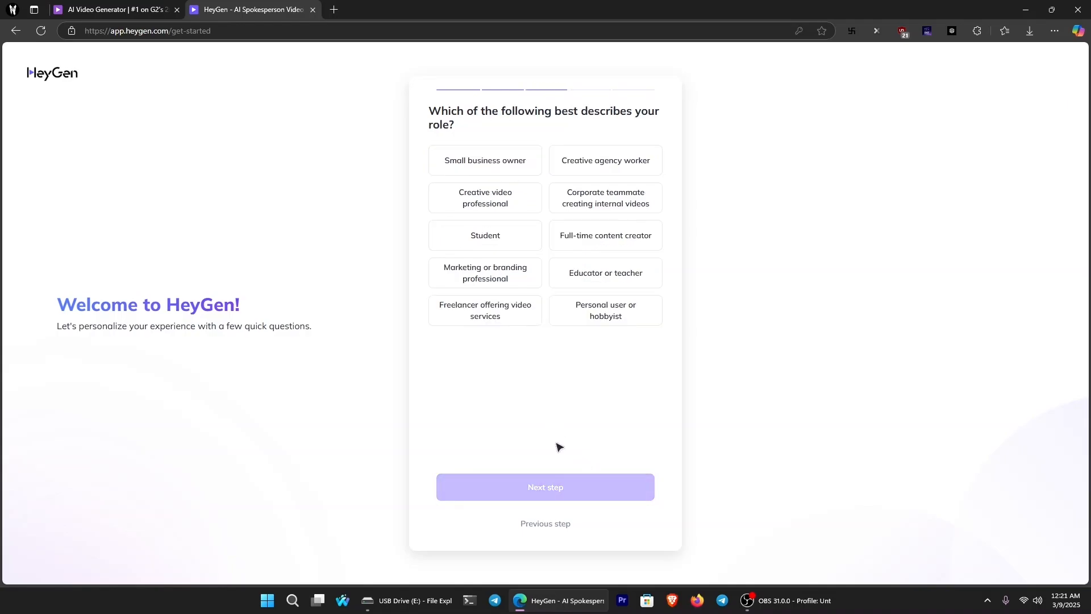
click(514, 171)
click(567, 487)
Step: Finish the onboarding questionnaire with Just me as the team size and Used our Browser Extension as the referral source
click(530, 168)
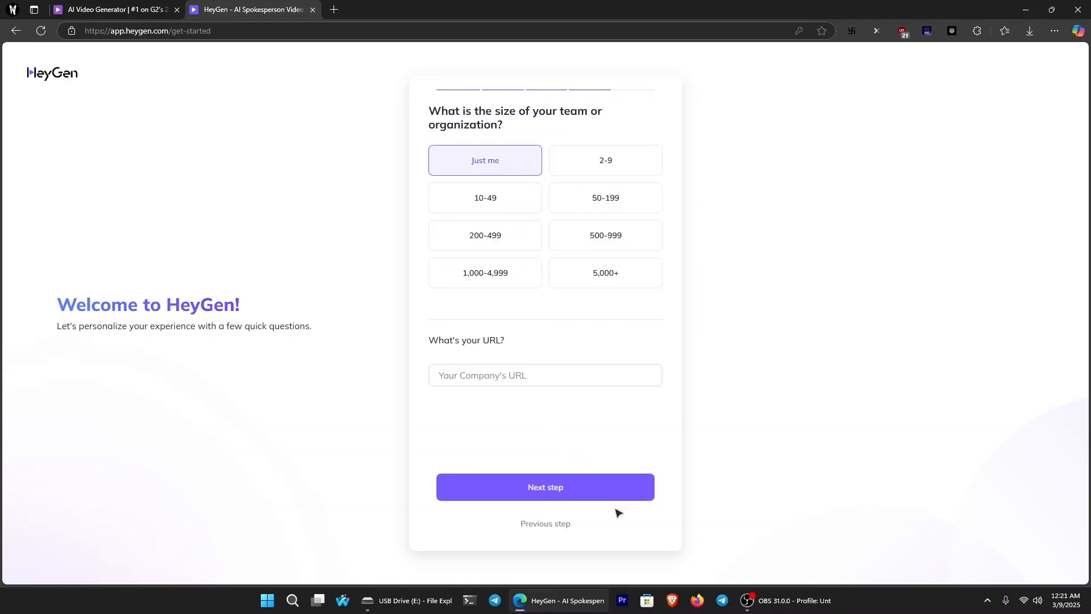
click(608, 500)
click(493, 260)
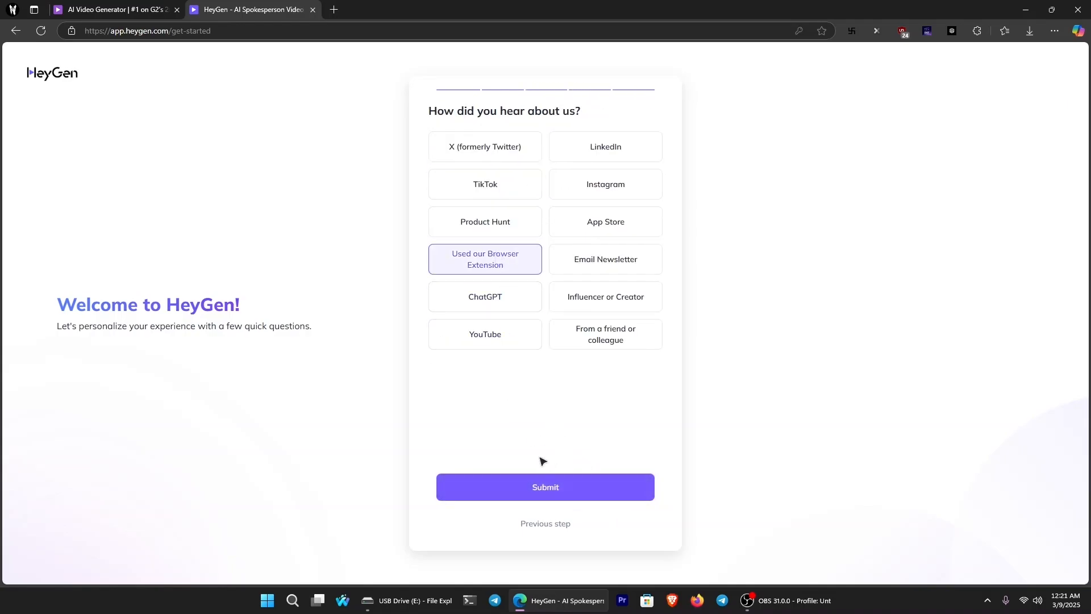
click(558, 486)
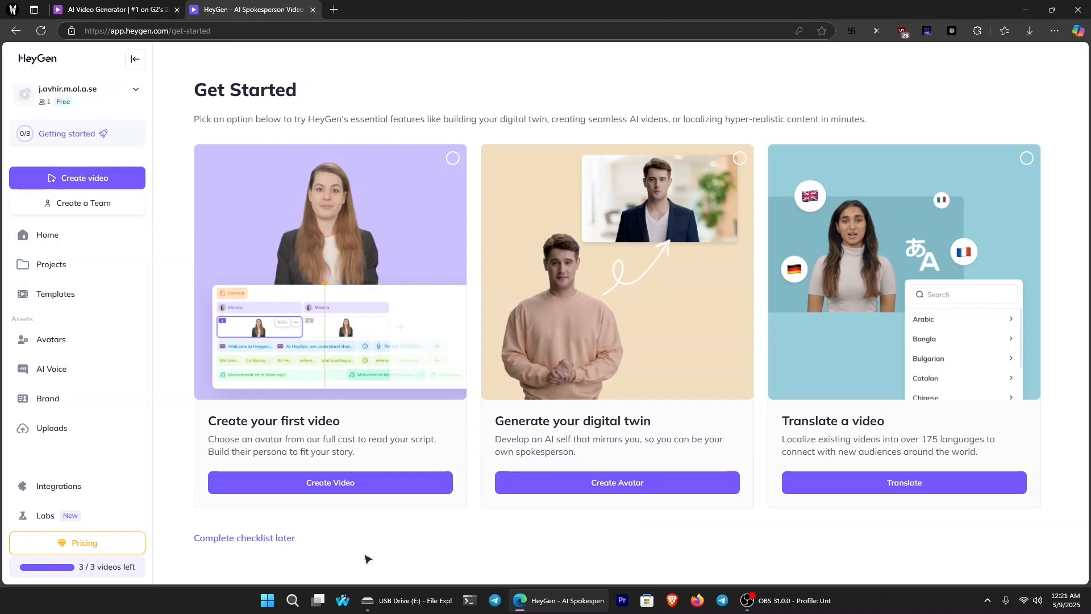
Step: Create a landscape avatar video from scratch and proceed with the preselected Template 1 for the first video
click(81, 179)
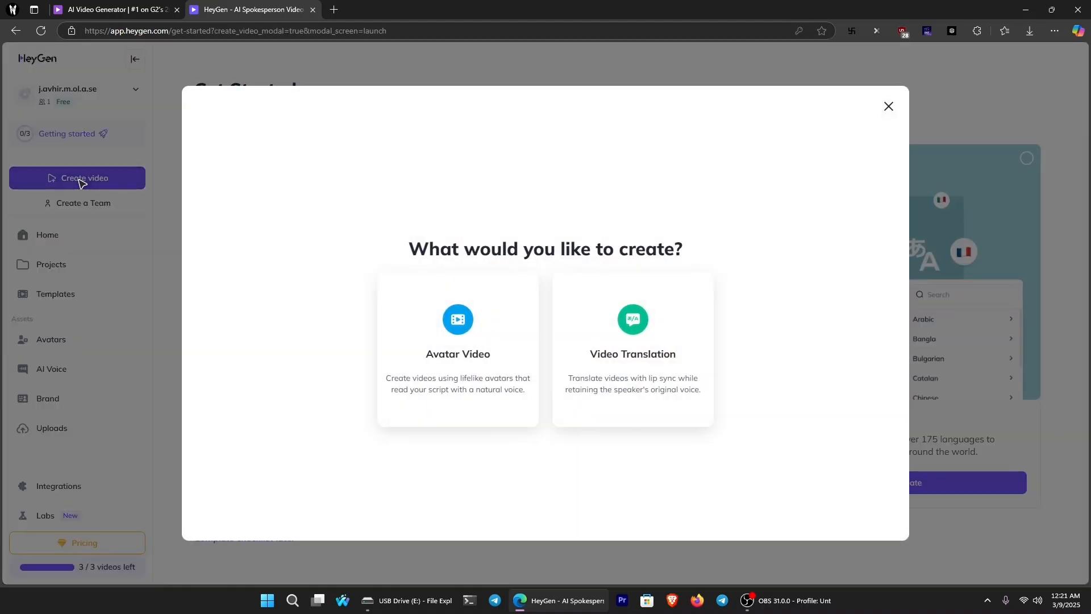
click(449, 346)
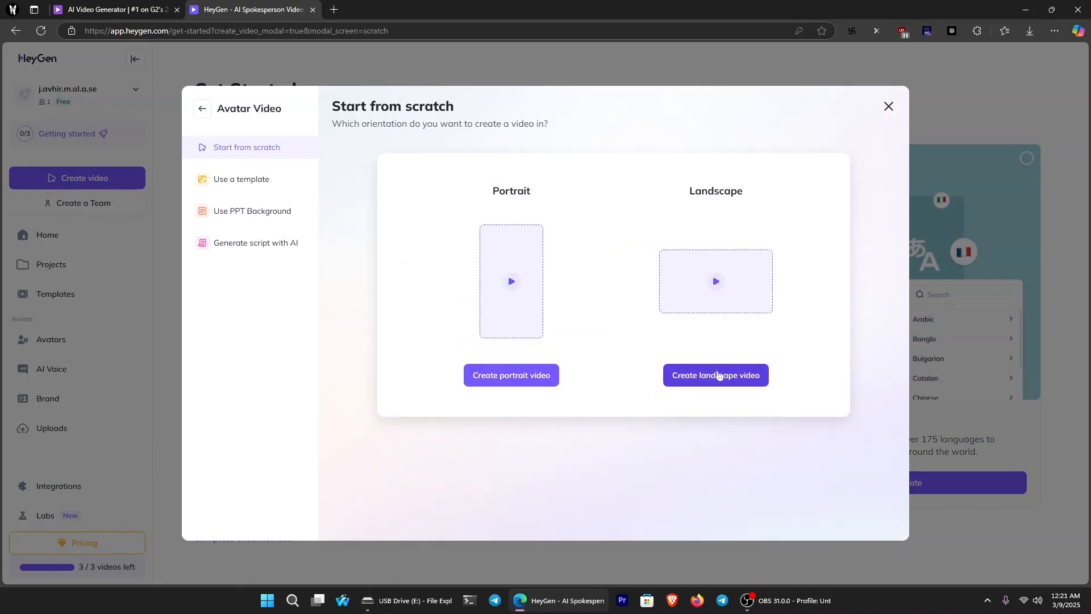
click(723, 379)
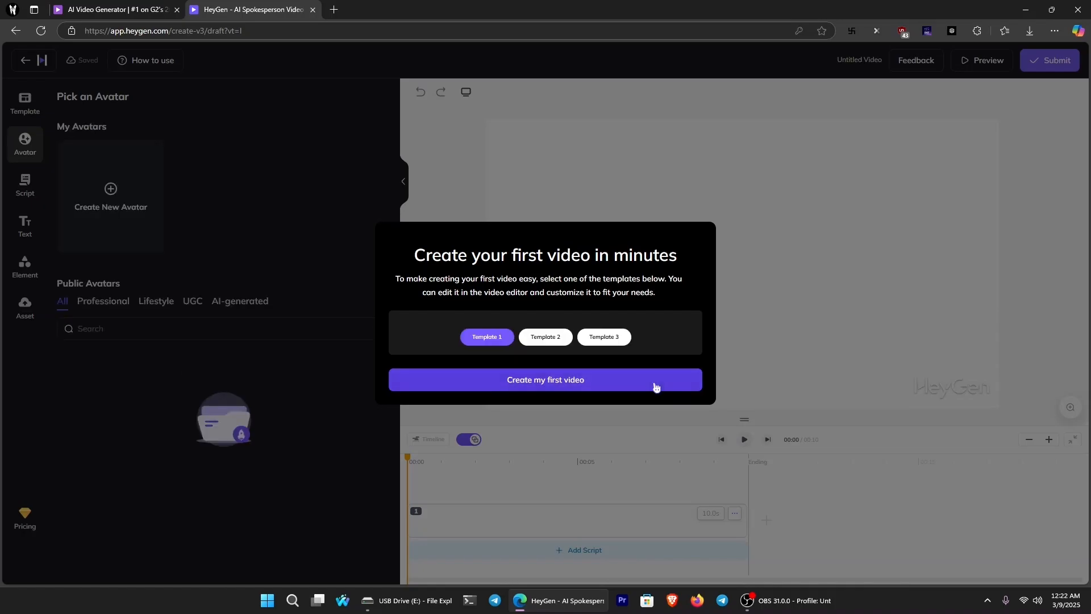
click(682, 444)
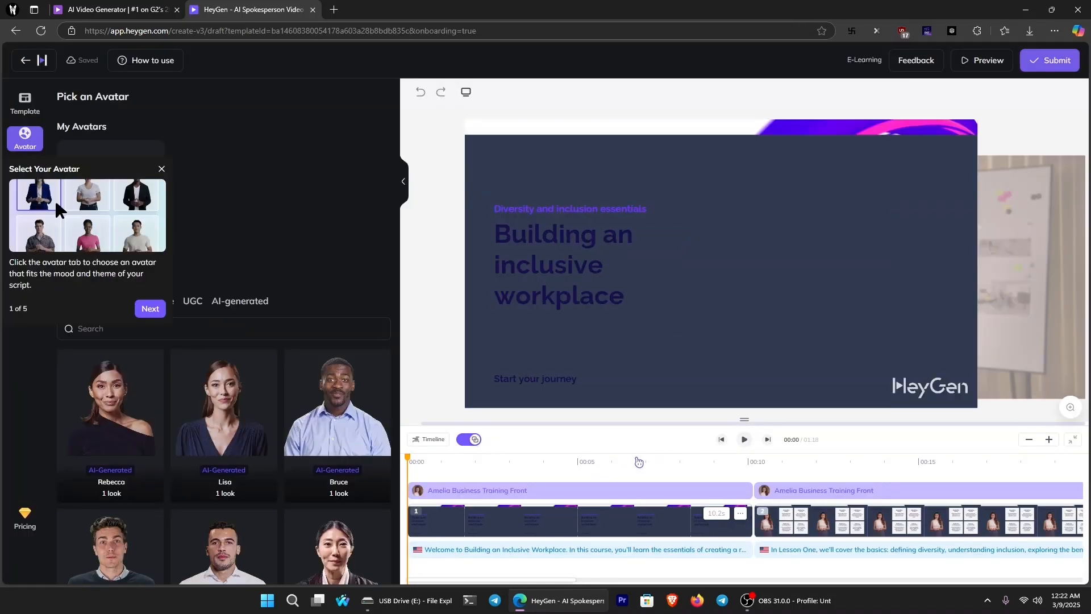
Step: Delete the template's opening scene and the Lesson 01 scene from the timeline
drag(656, 470, 589, 468)
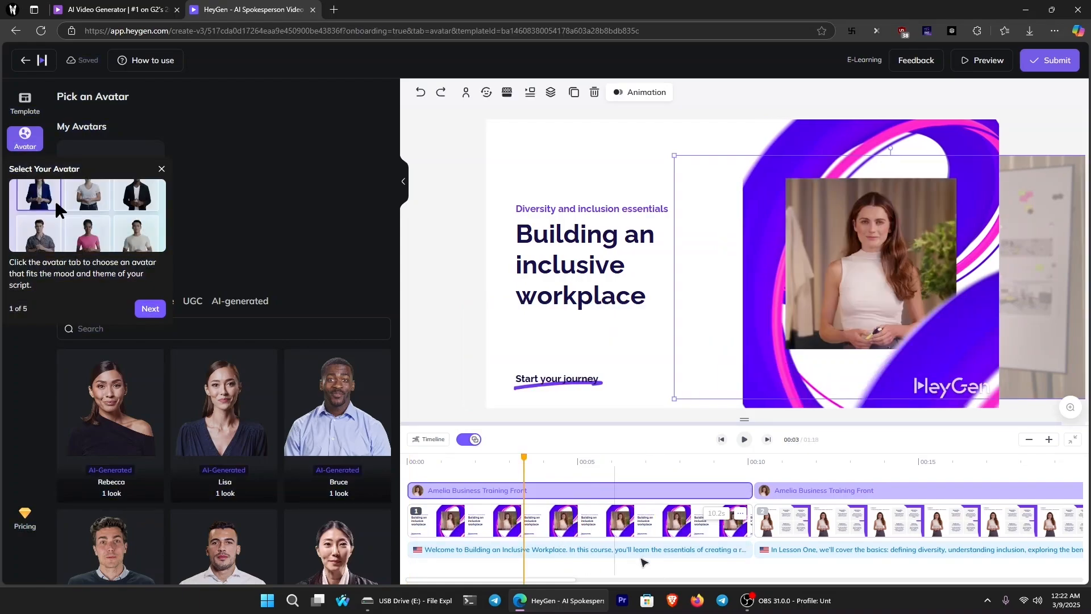
click(653, 537)
key(Delete)
click(629, 351)
click(604, 519)
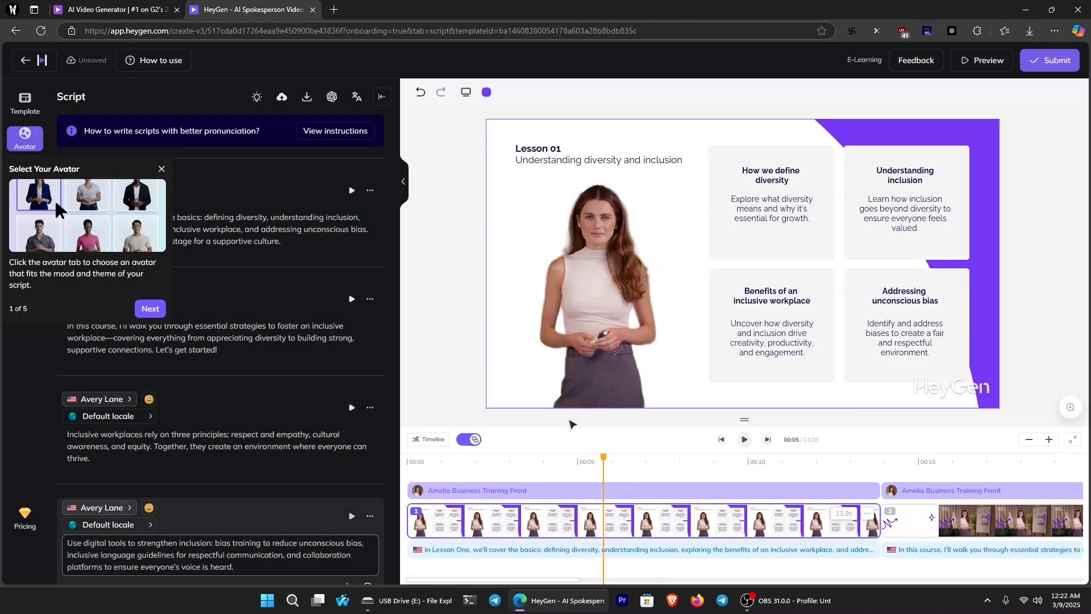
key(Delete)
Step: Clear all remaining text and graphics from the Key takeaways scene
click(445, 348)
click(631, 351)
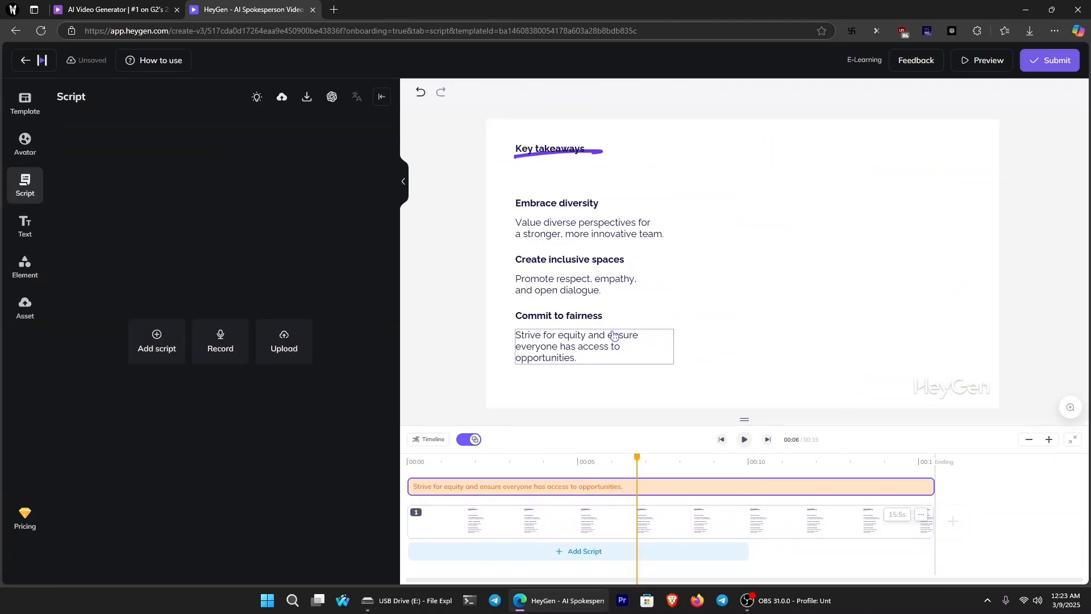
drag(630, 362, 512, 142)
key(Delete)
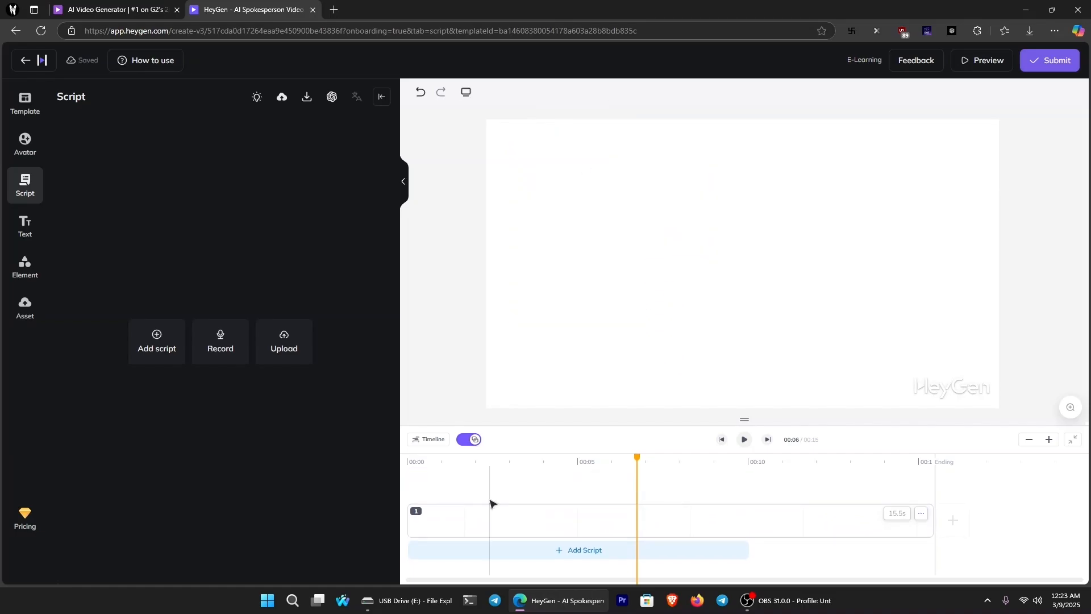
Step: Add the public avatar Emanuel to the scene, using the look seated on the sofa facing front
click(25, 143)
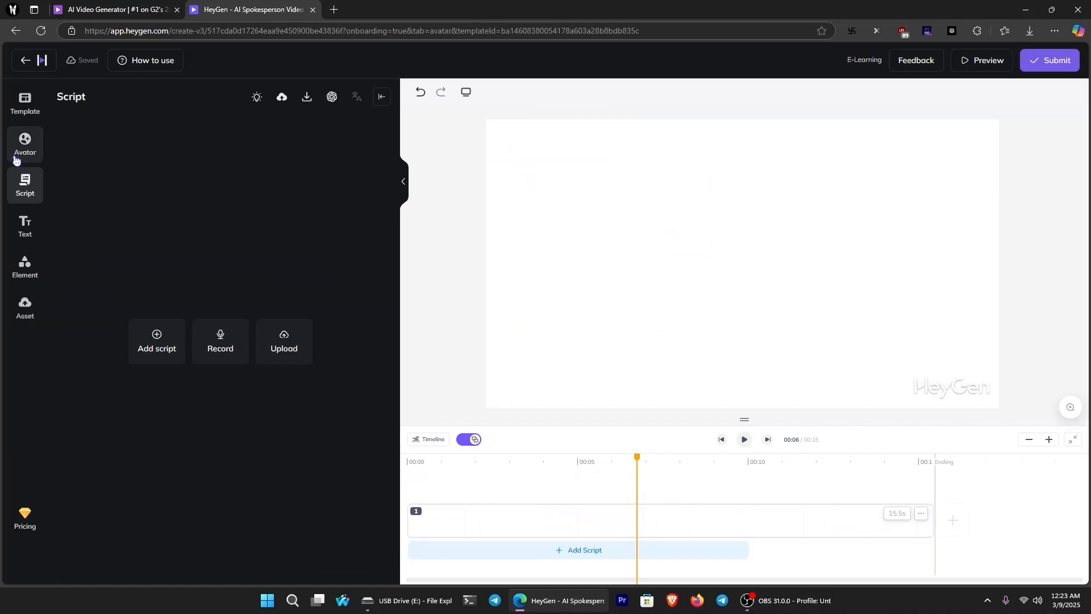
scroll(314, 377, down, 5)
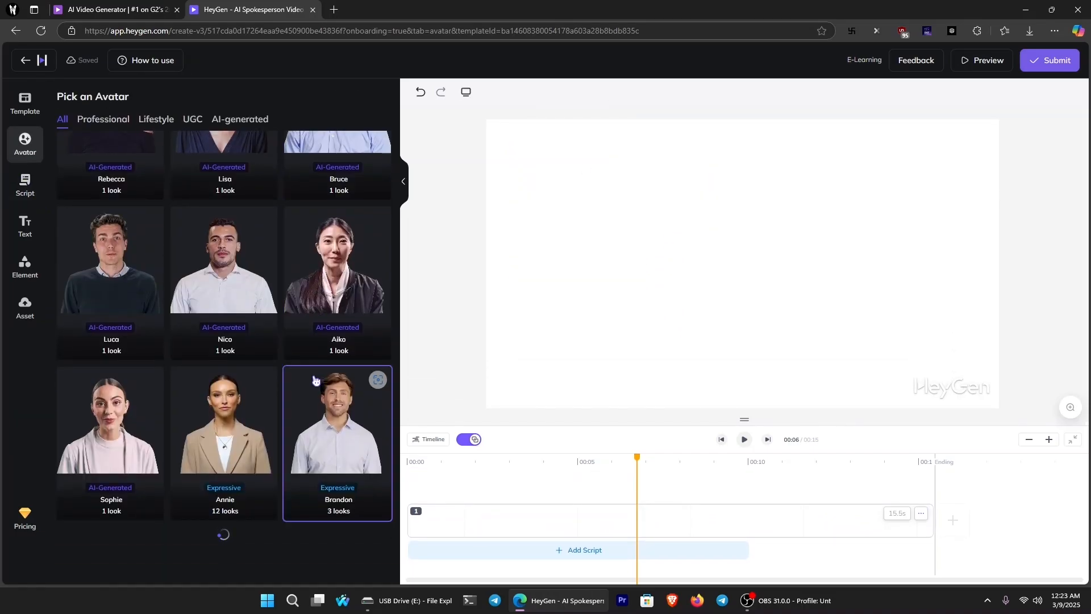
scroll(314, 377, down, 5)
scroll(327, 369, down, 3)
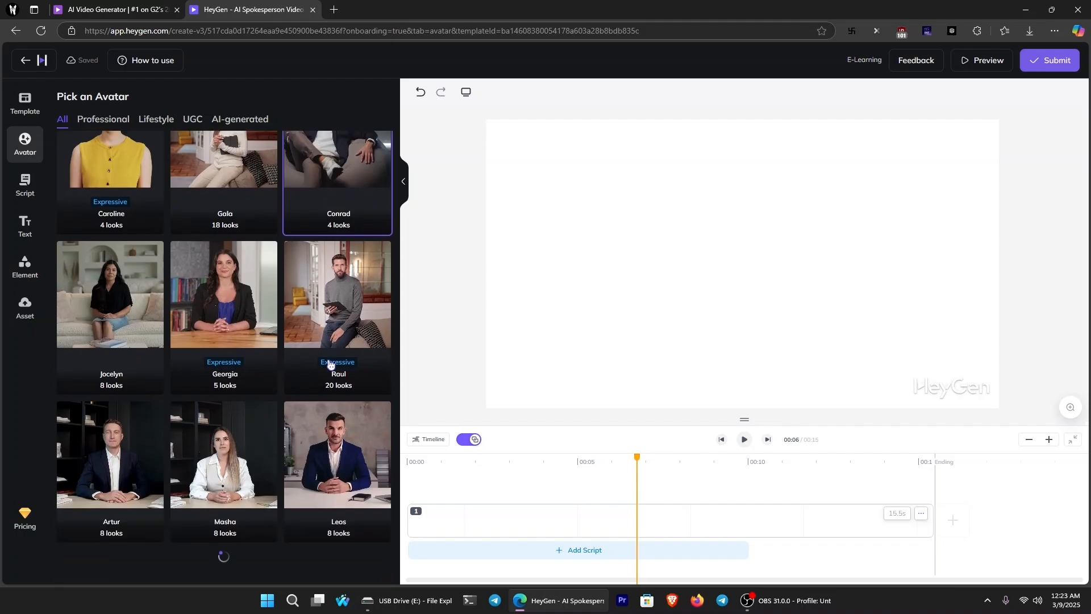
scroll(330, 368, down, 5)
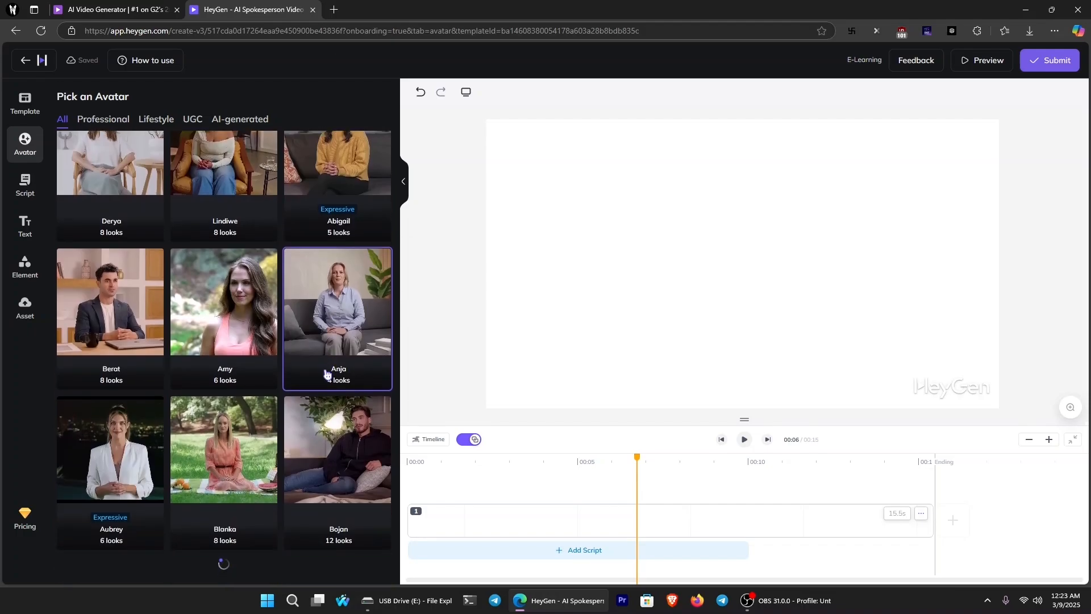
scroll(331, 372, down, 3)
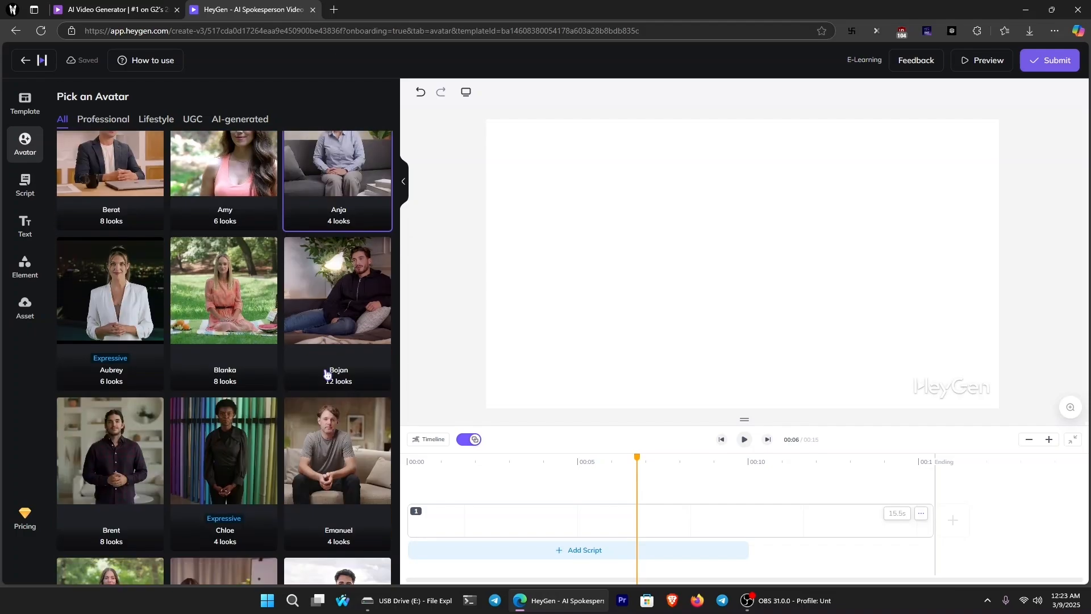
click(347, 447)
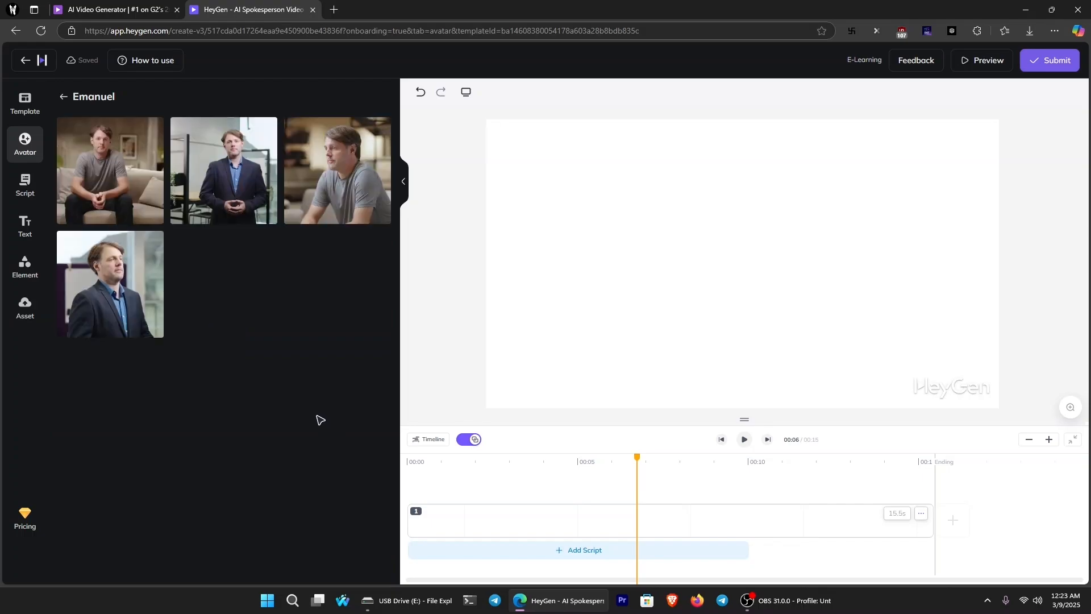
click(161, 166)
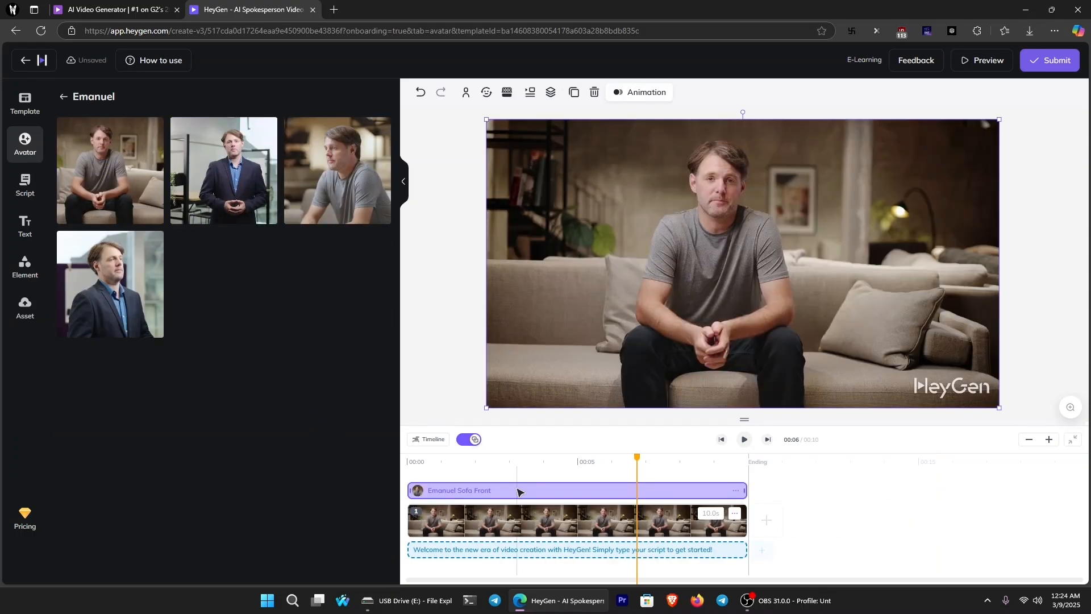
Step: Delete the default welcome script attached to the avatar
click(25, 185)
click(376, 190)
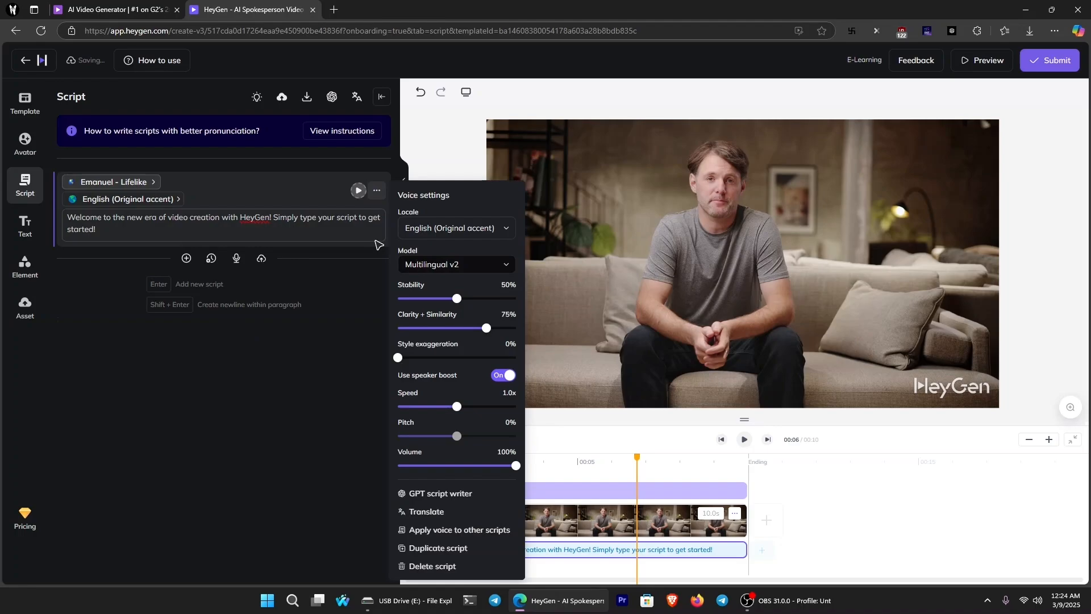
click(435, 566)
Step: Upload the local audio file voice.mp3 from USB Drive (E:) as the avatar's script
click(295, 338)
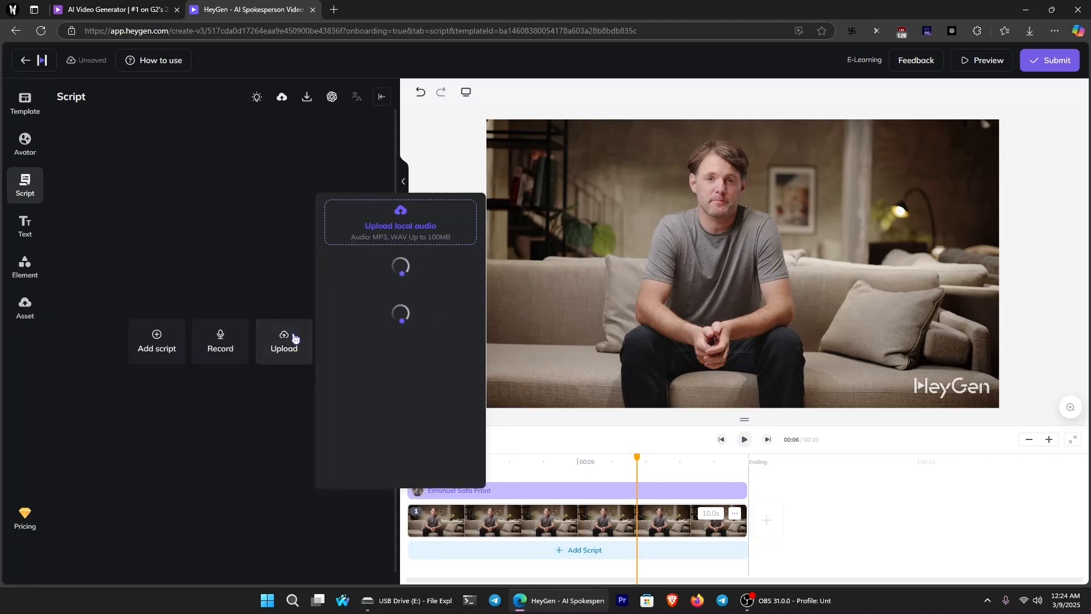
click(295, 352)
click(294, 352)
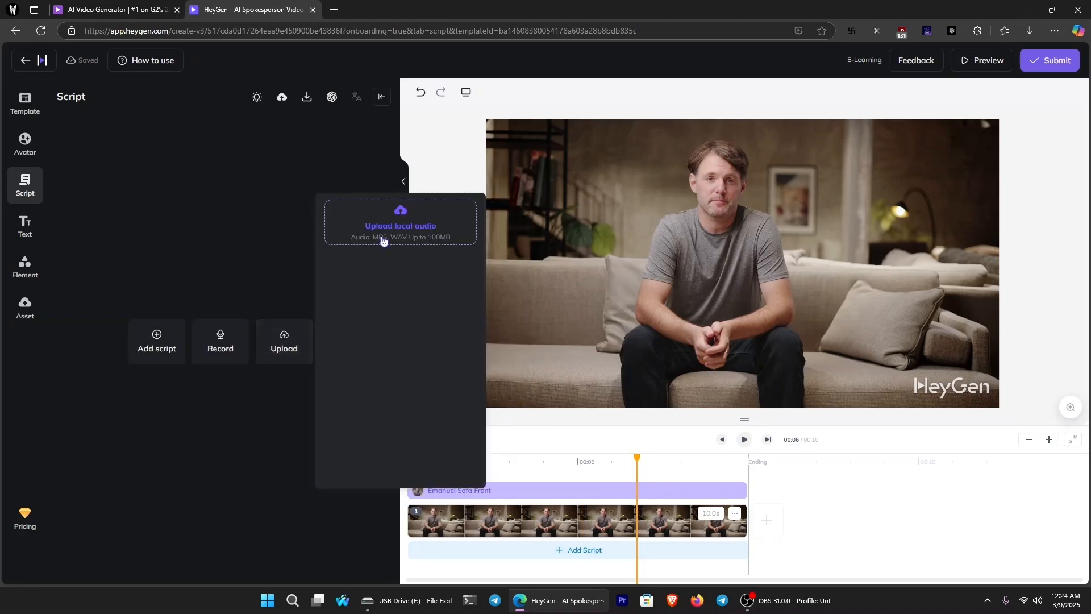
click(397, 225)
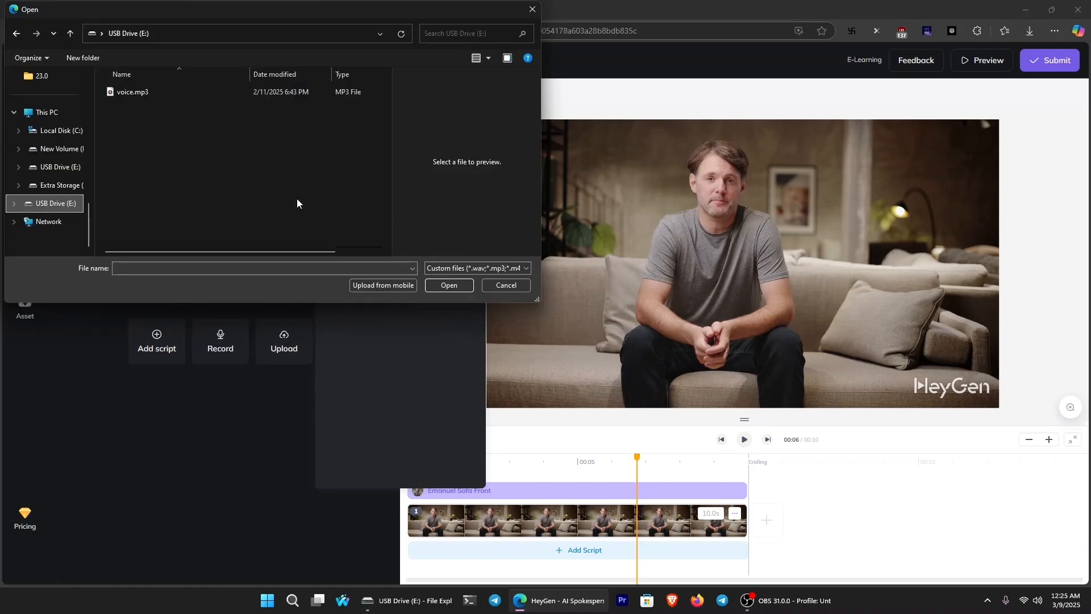
click(251, 95)
click(450, 285)
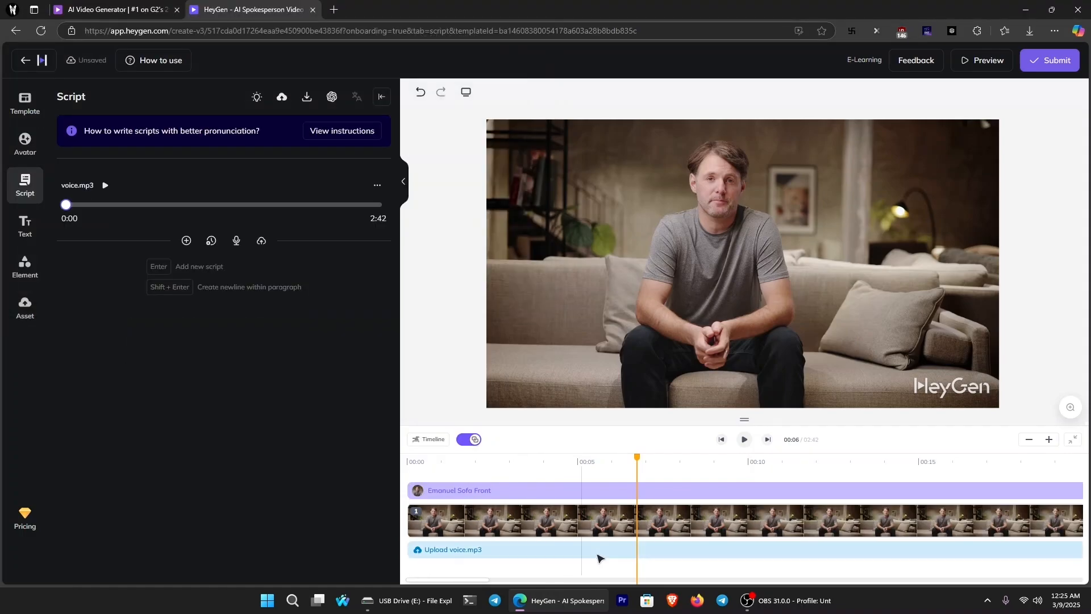
Step: Submit the video as E-Learning in My Videos at 720p, 25 fps, MP4, and dismiss the feedback prompt
click(560, 460)
drag(565, 462, 411, 463)
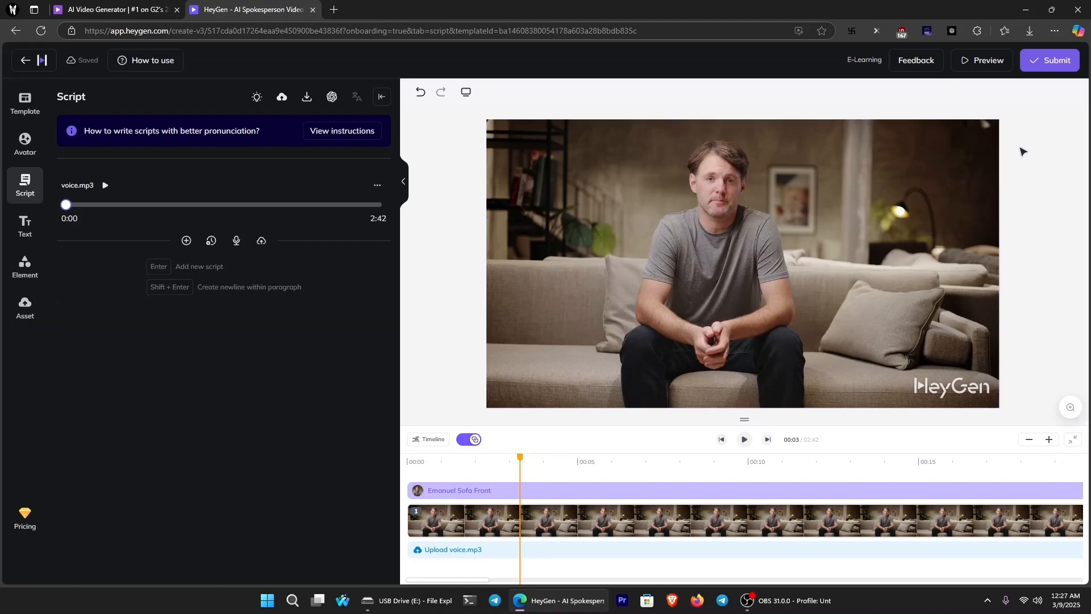
click(1050, 62)
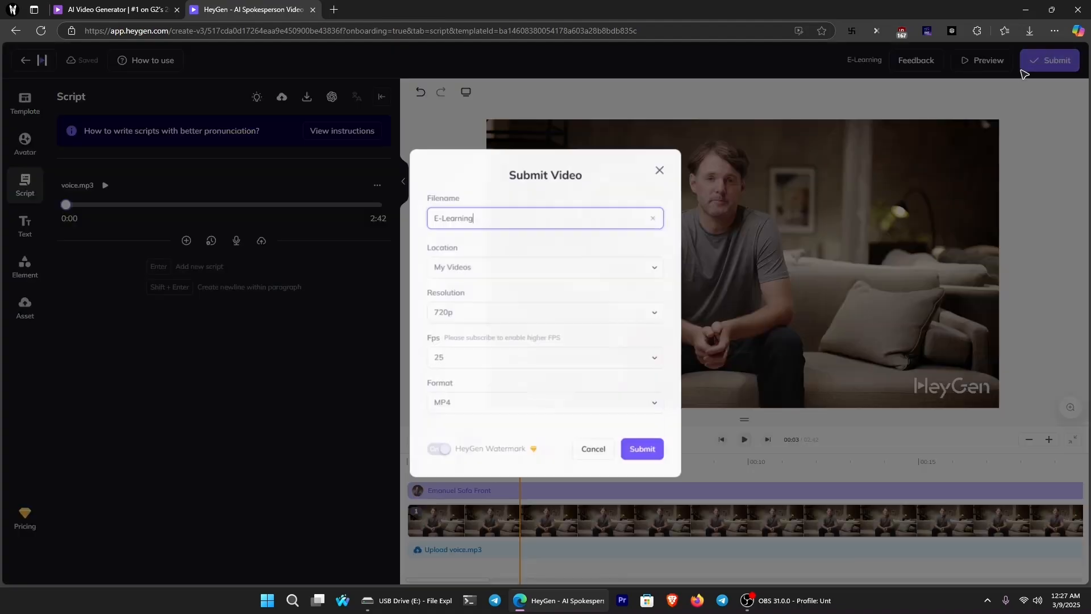
click(657, 455)
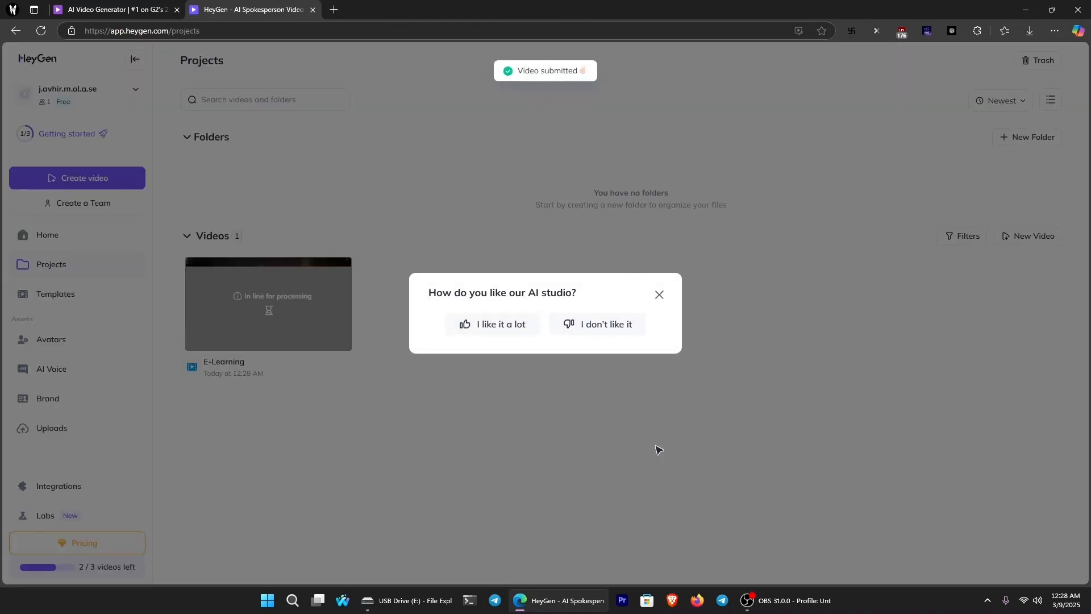
click(507, 155)
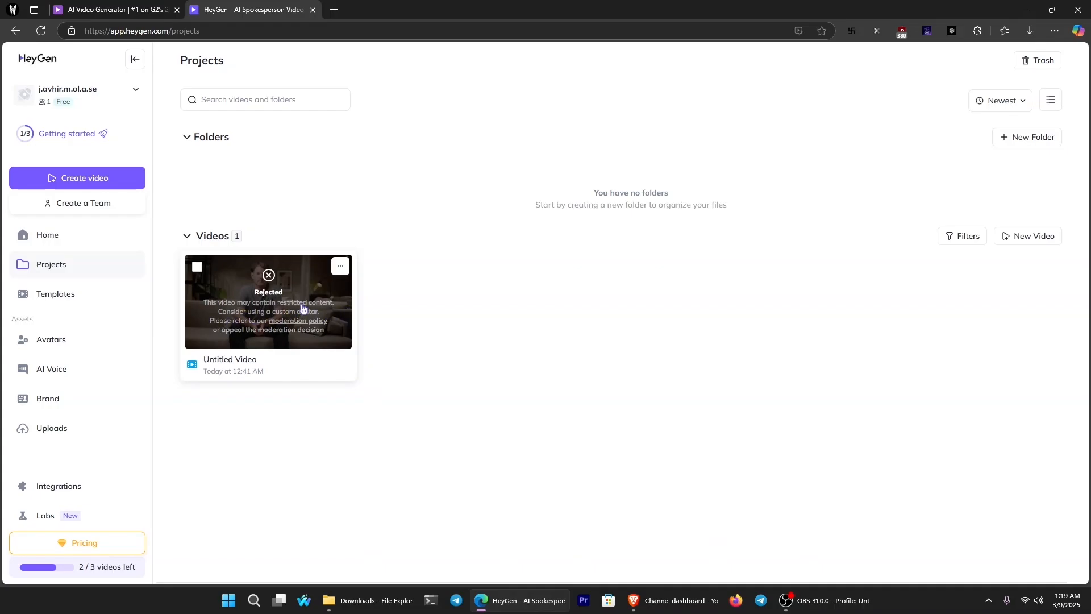
Step: Start a new landscape avatar video
click(124, 185)
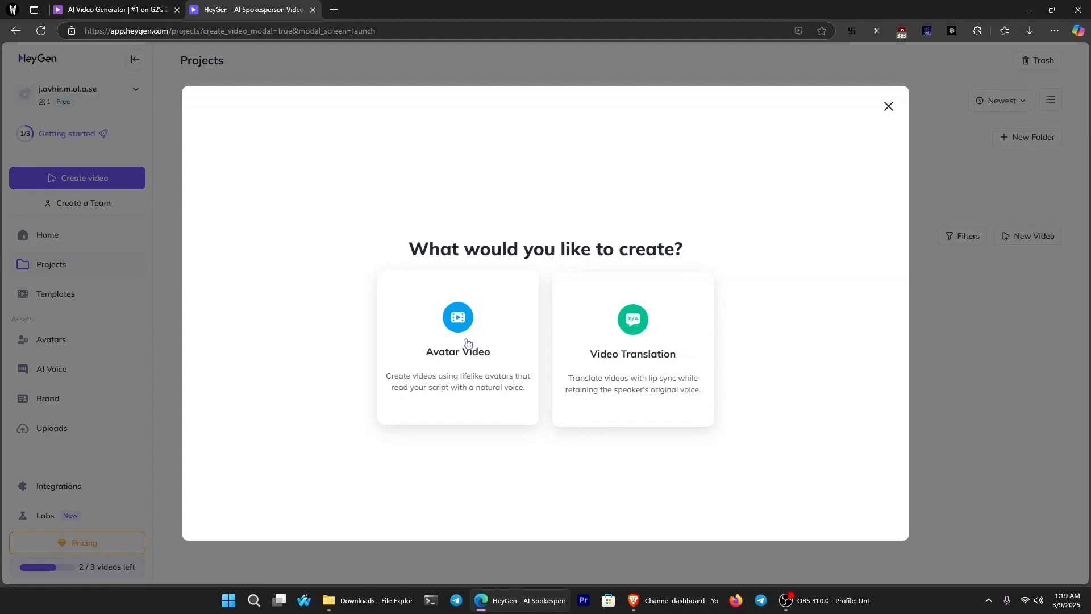
click(467, 343)
click(740, 380)
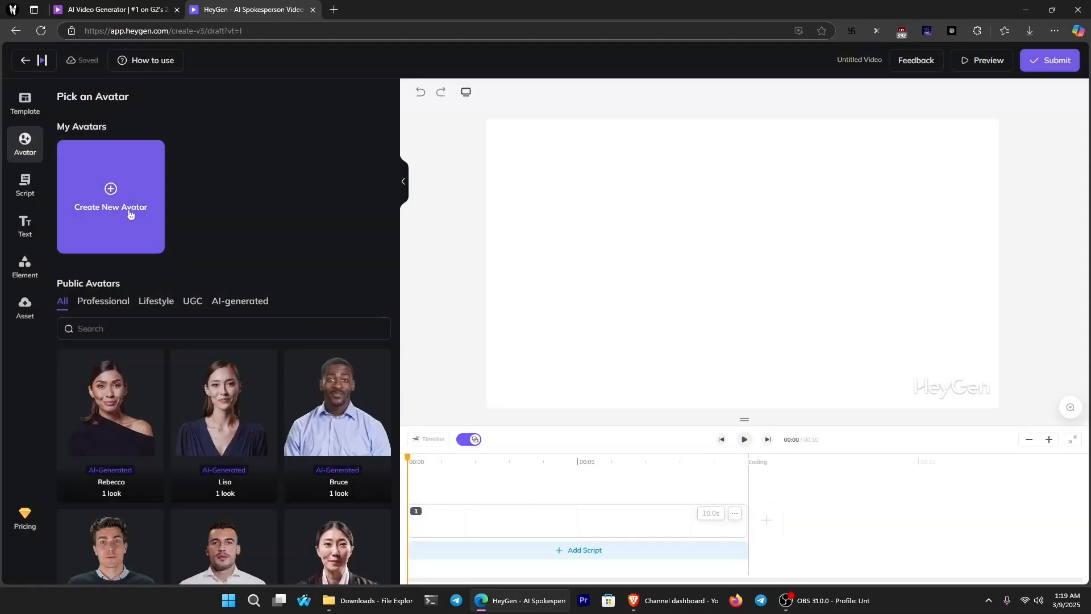
Step: Set up a prompt-generated avatar named David, with age Late Middle Age, gender Man and ethnicity White
click(121, 206)
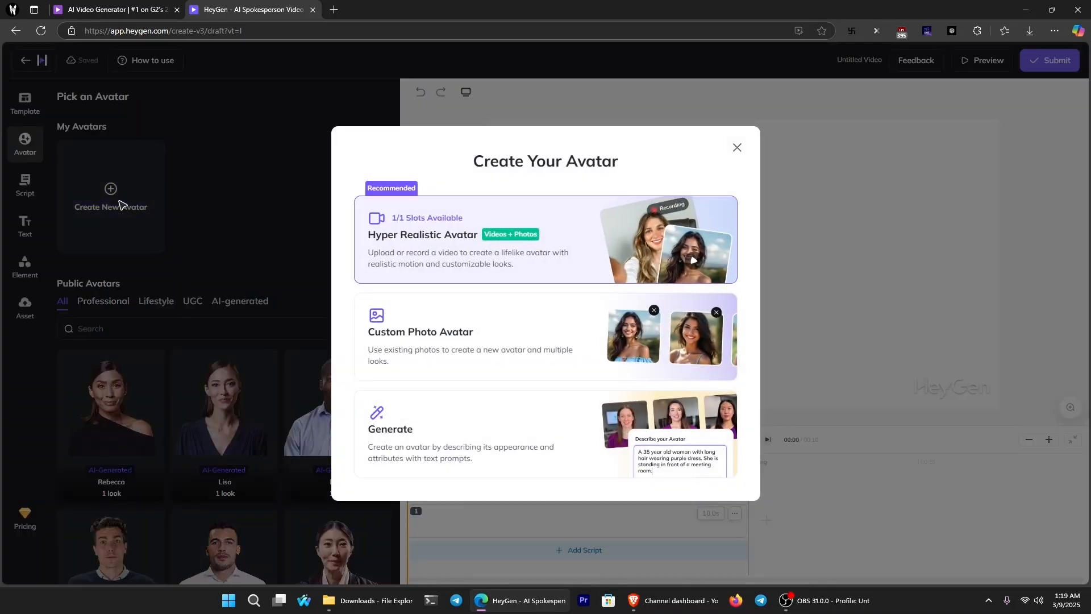
click(449, 440)
click(422, 167)
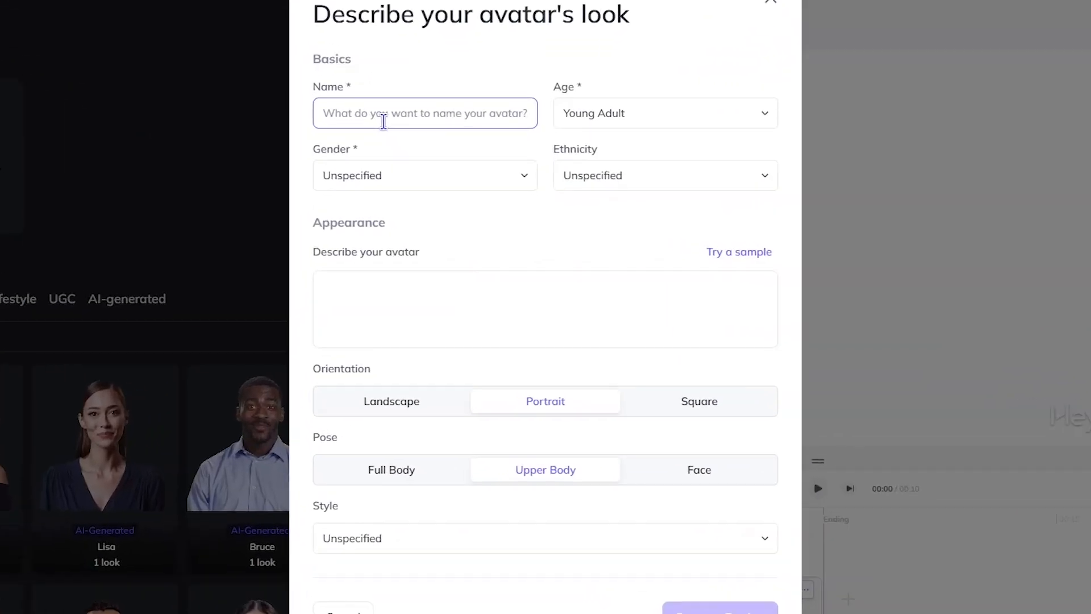
text(David)
key(Tab)
click(604, 126)
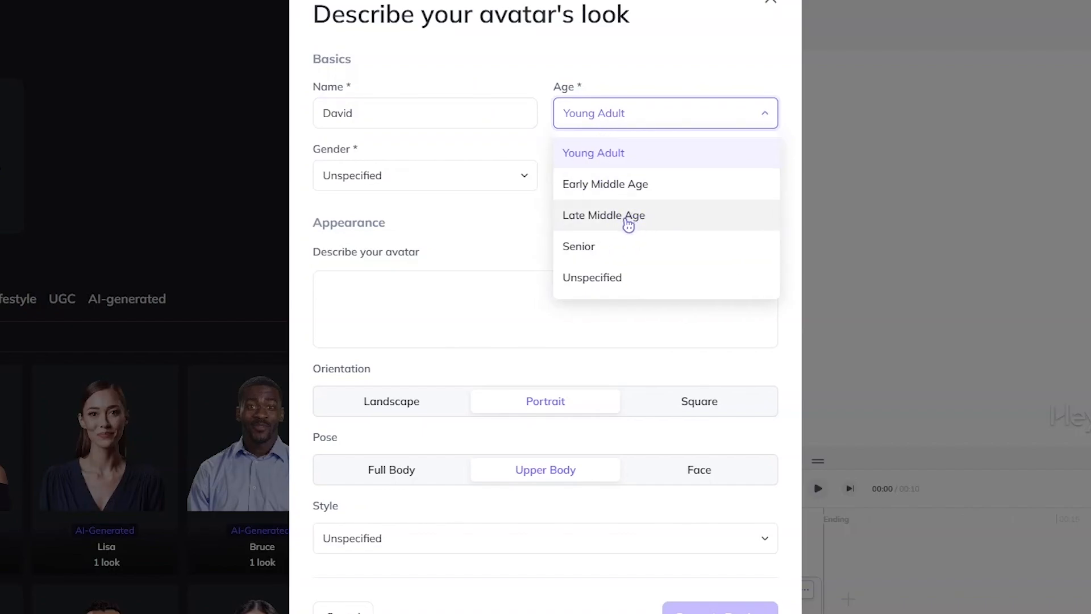
click(628, 222)
click(461, 192)
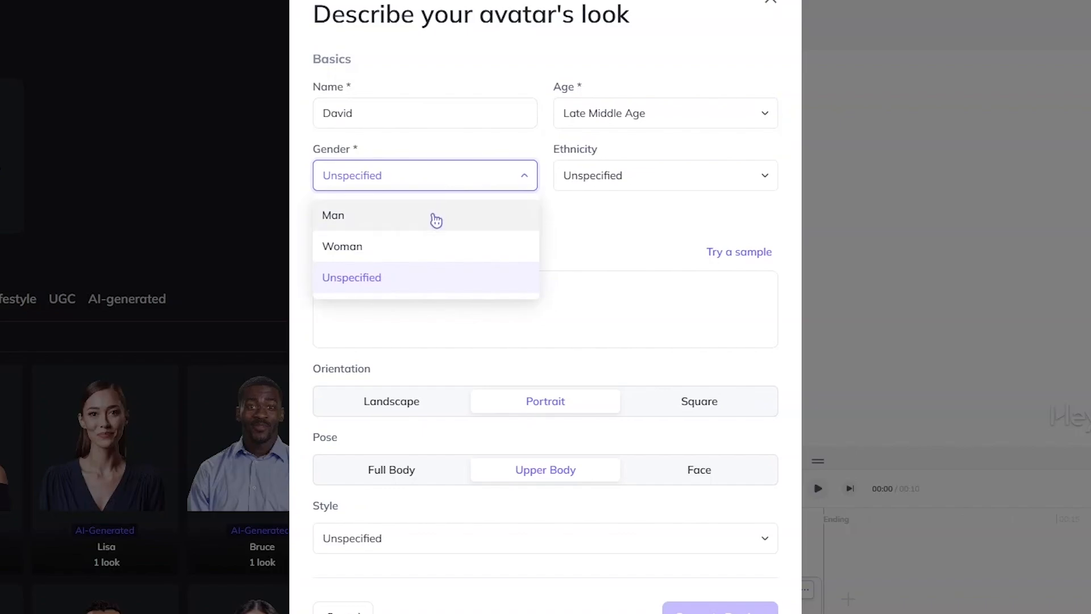
click(436, 221)
click(605, 187)
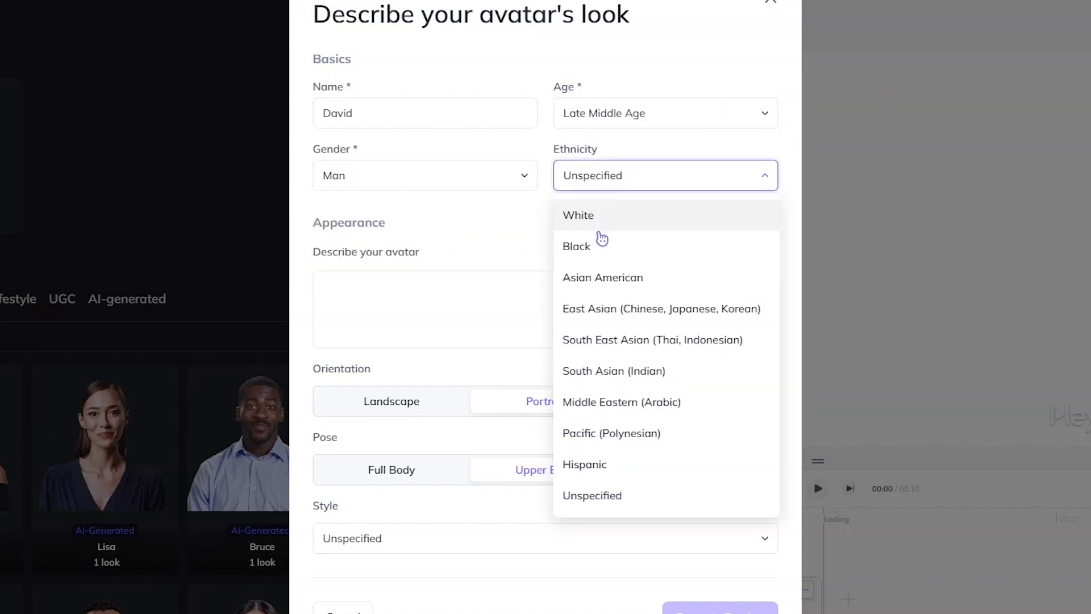
click(615, 228)
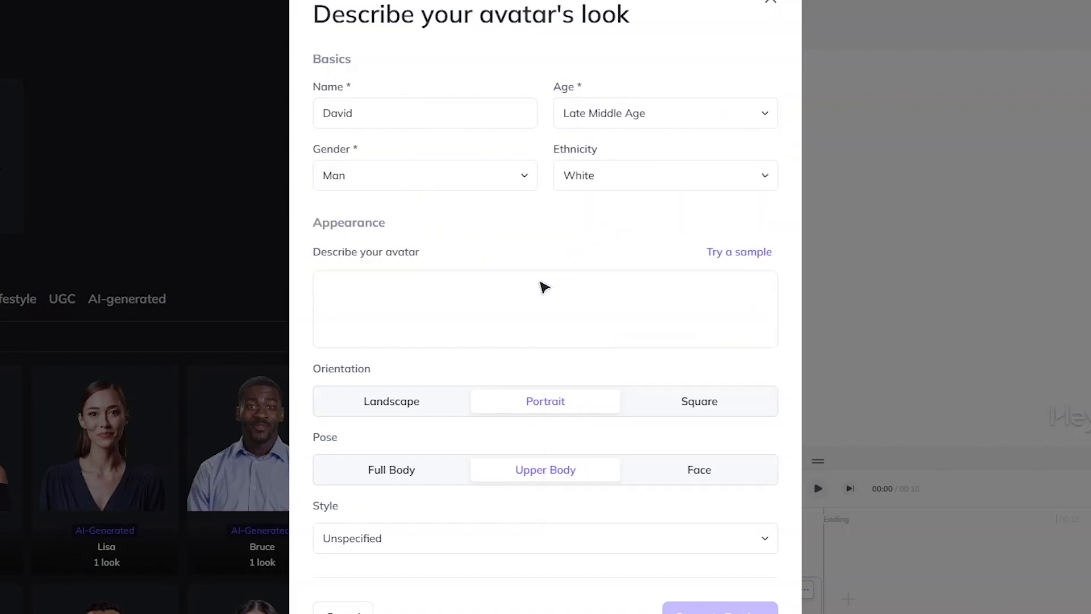
Step: Describe the avatar's appearance as "a man sitting a on gaming chair"
drag(314, 252, 438, 282)
click(440, 277)
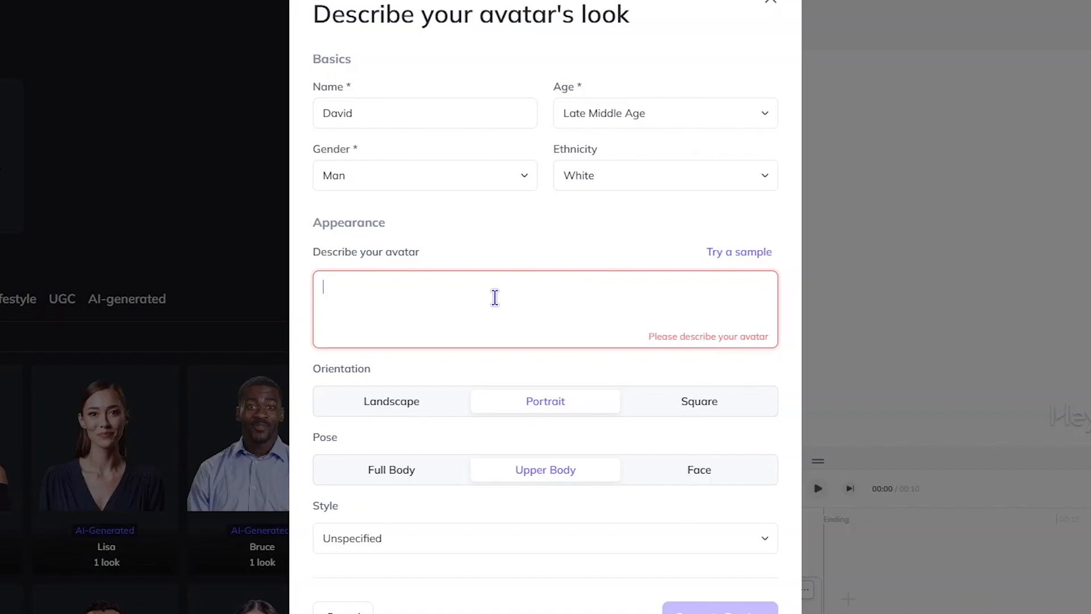
text(a man sitting a on gaming chair)
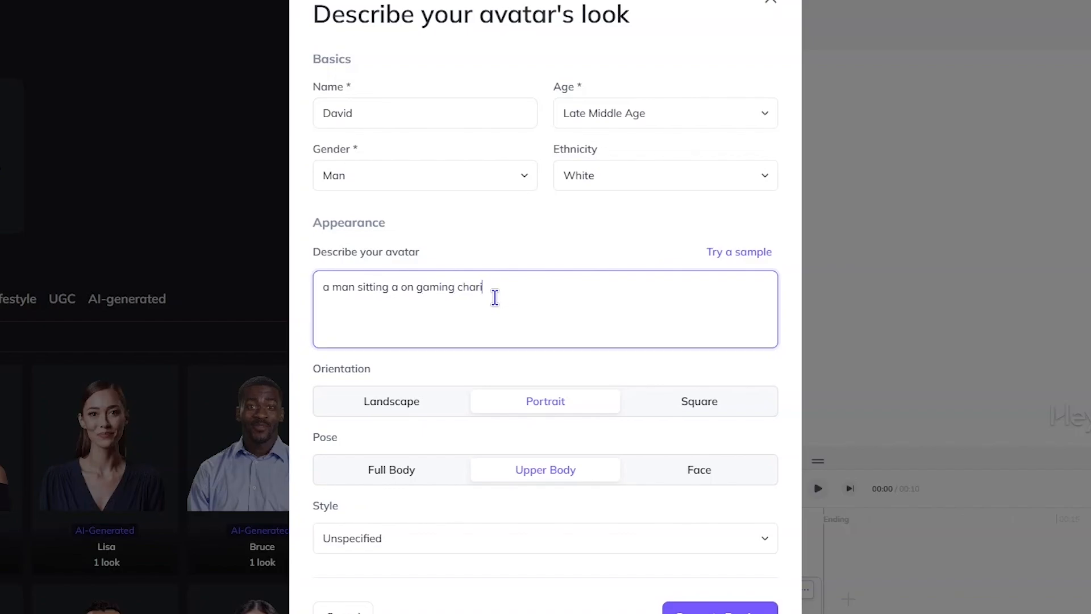
click(500, 378)
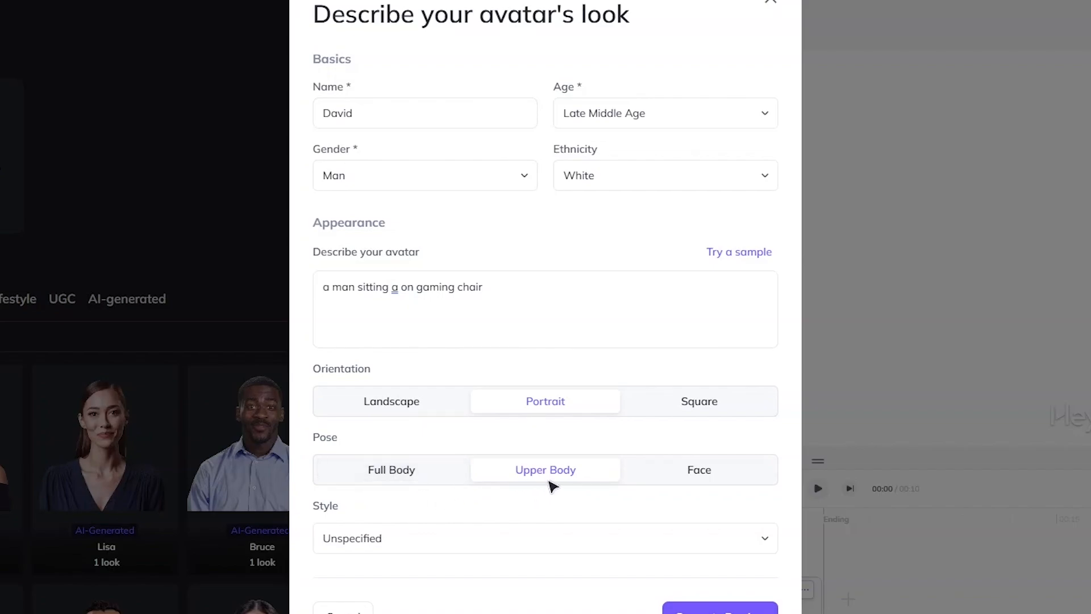
Step: Set the avatar's style to Realistic and generate its photos
click(476, 538)
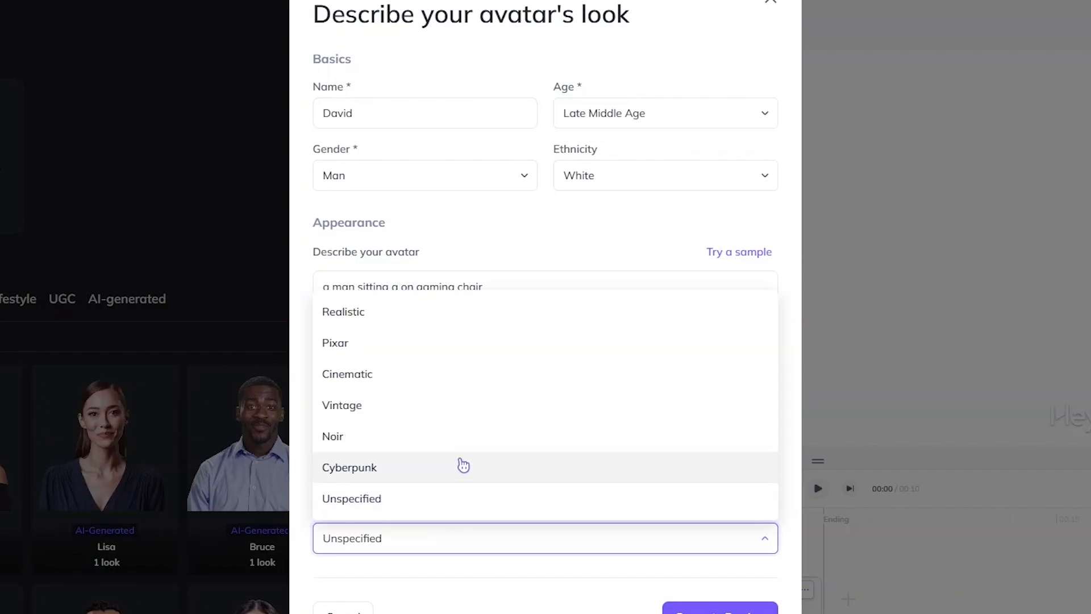
click(456, 329)
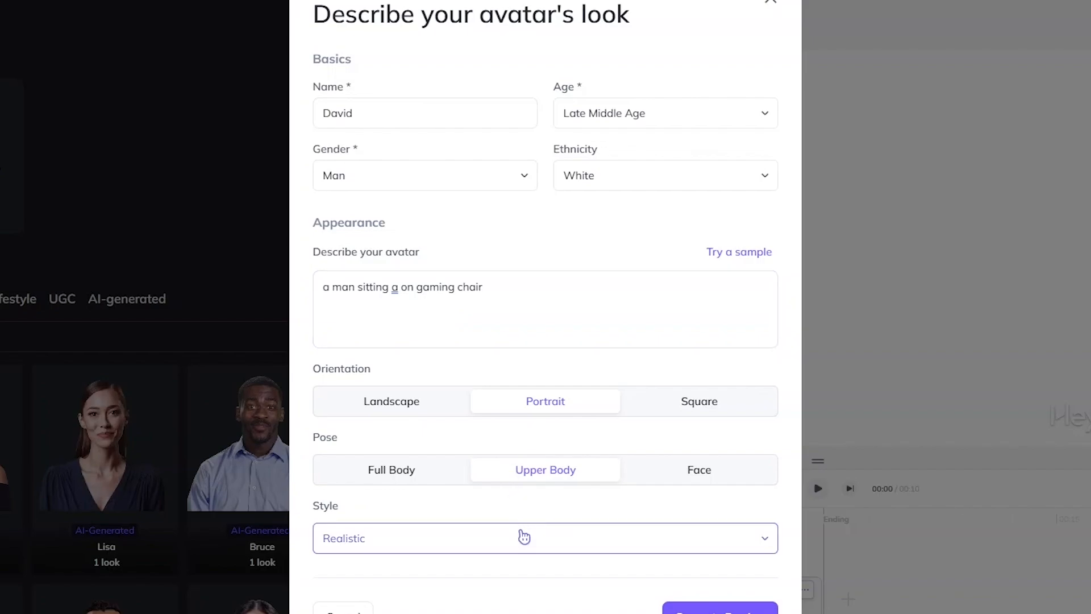
click(519, 536)
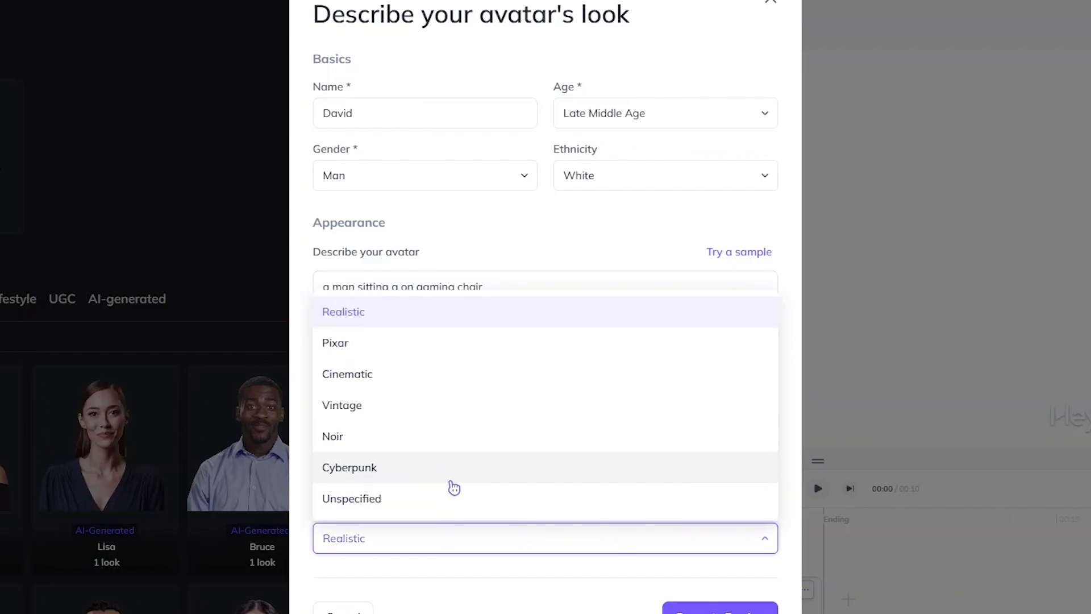
click(495, 547)
click(494, 547)
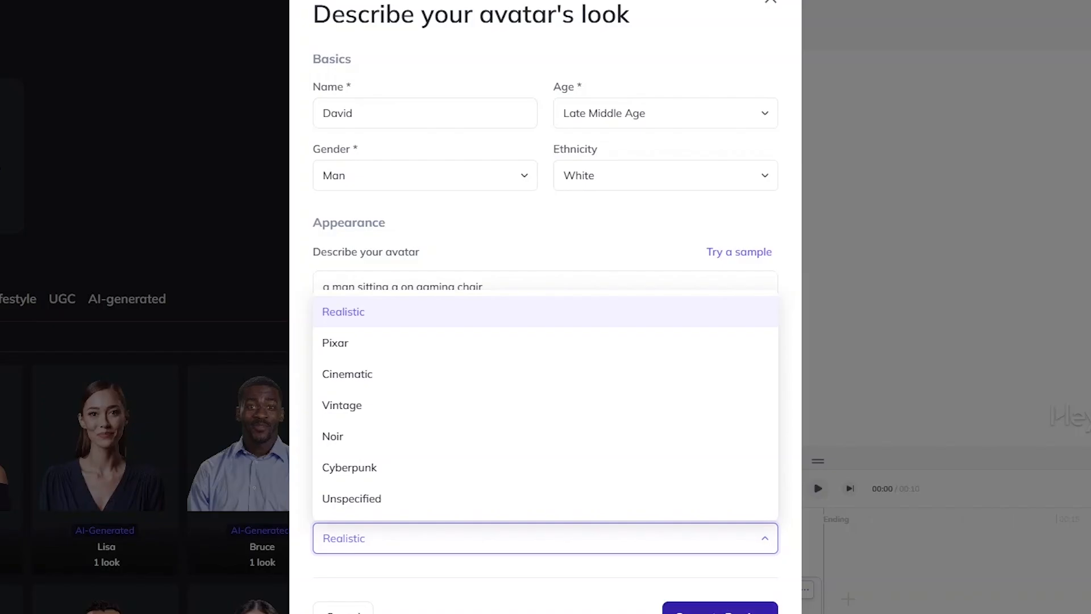
click(693, 607)
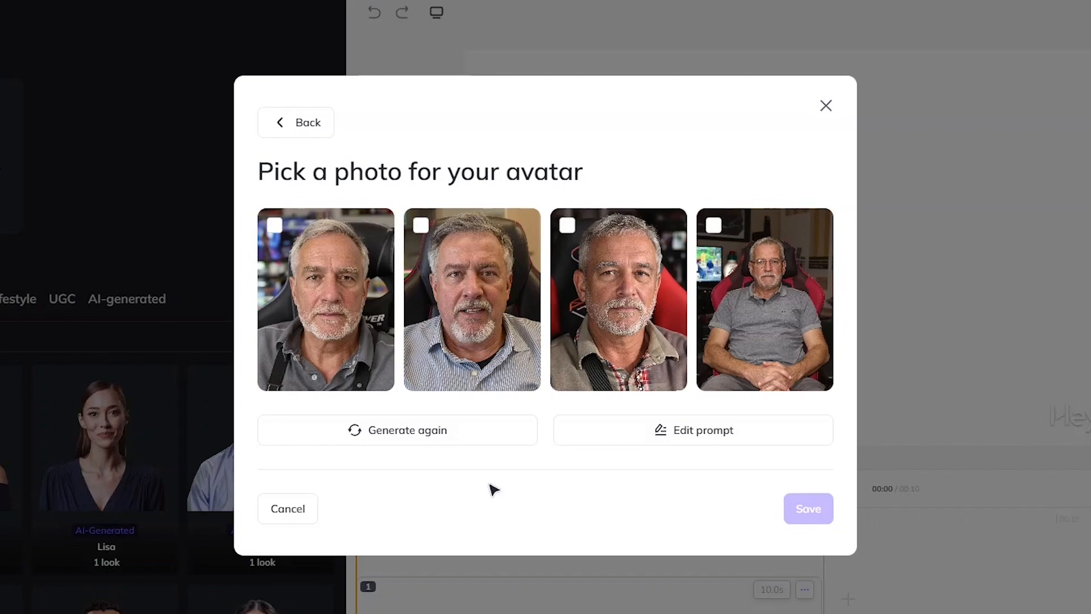
Step: Save the first generated photo as the avatar and postpone adding a voice
click(276, 228)
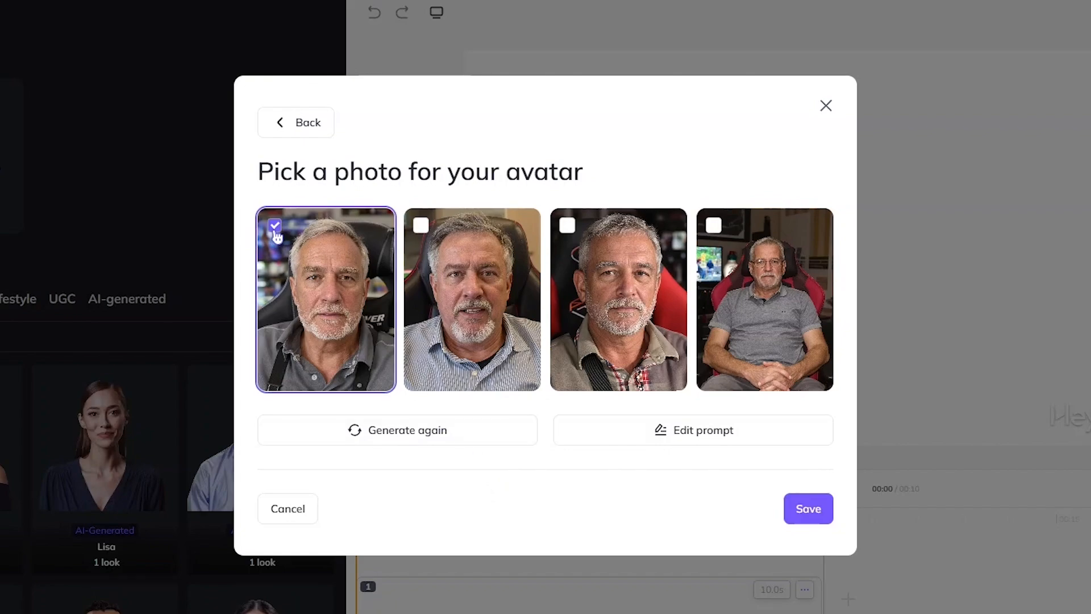
click(812, 517)
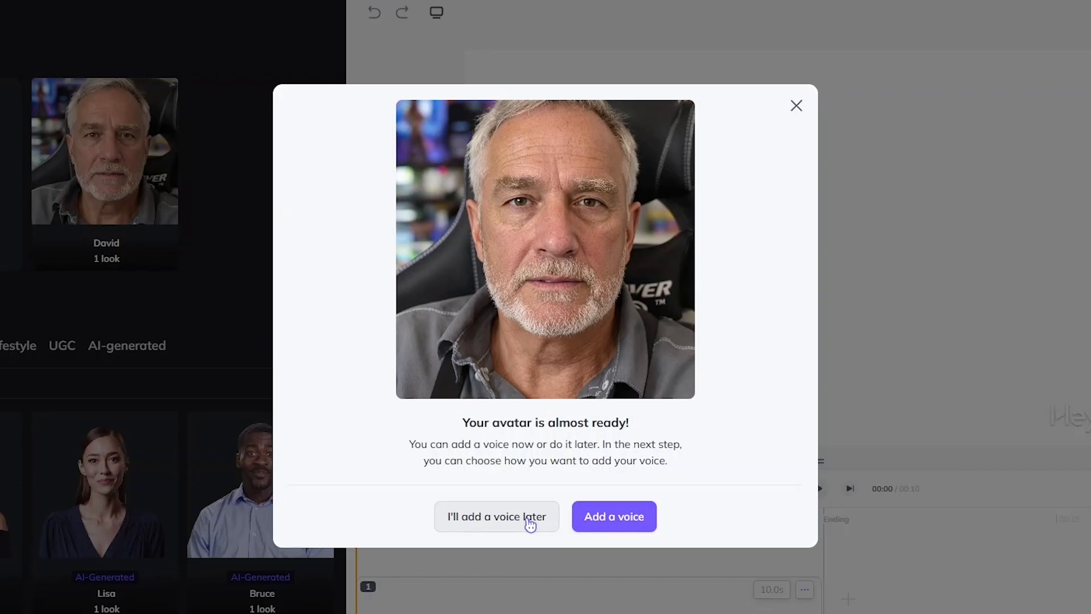
click(530, 522)
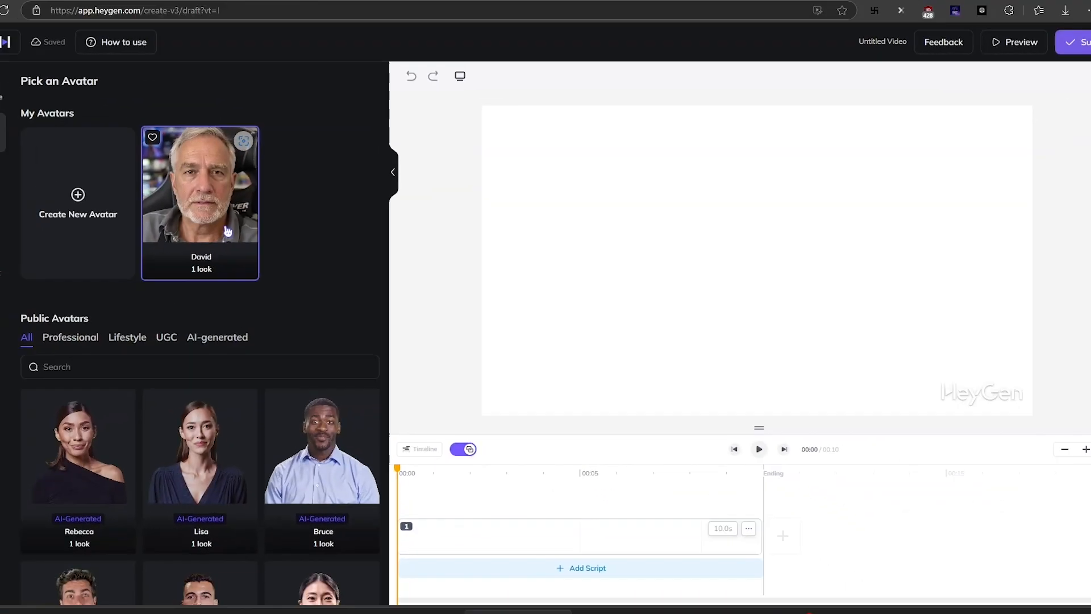
Step: Add the custom avatar David's look to the scene and replace its default welcome script with the already uploaded audio voicee.wav
click(140, 210)
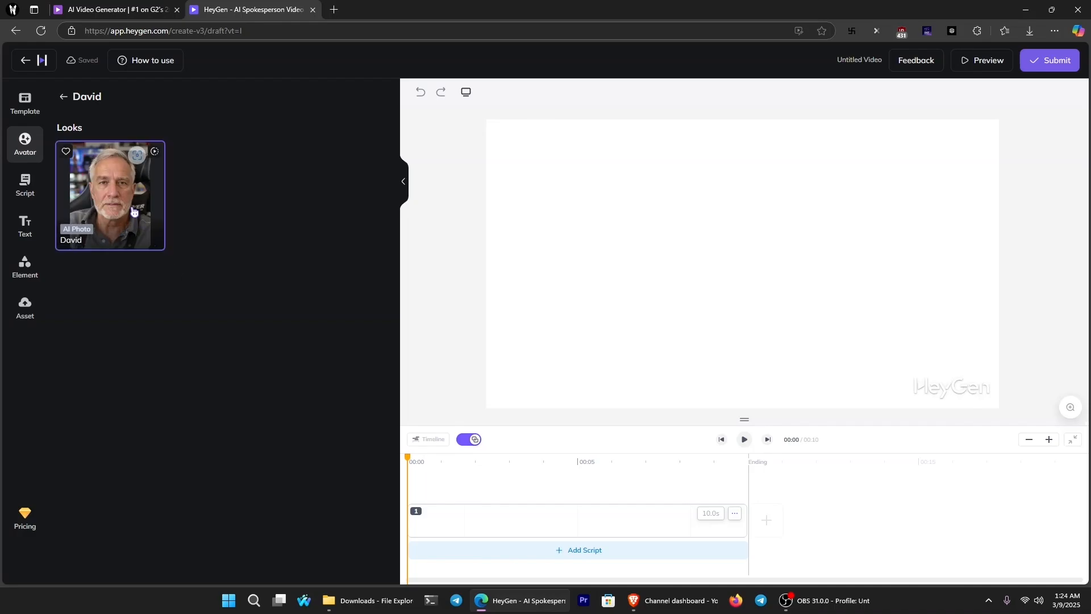
click(134, 211)
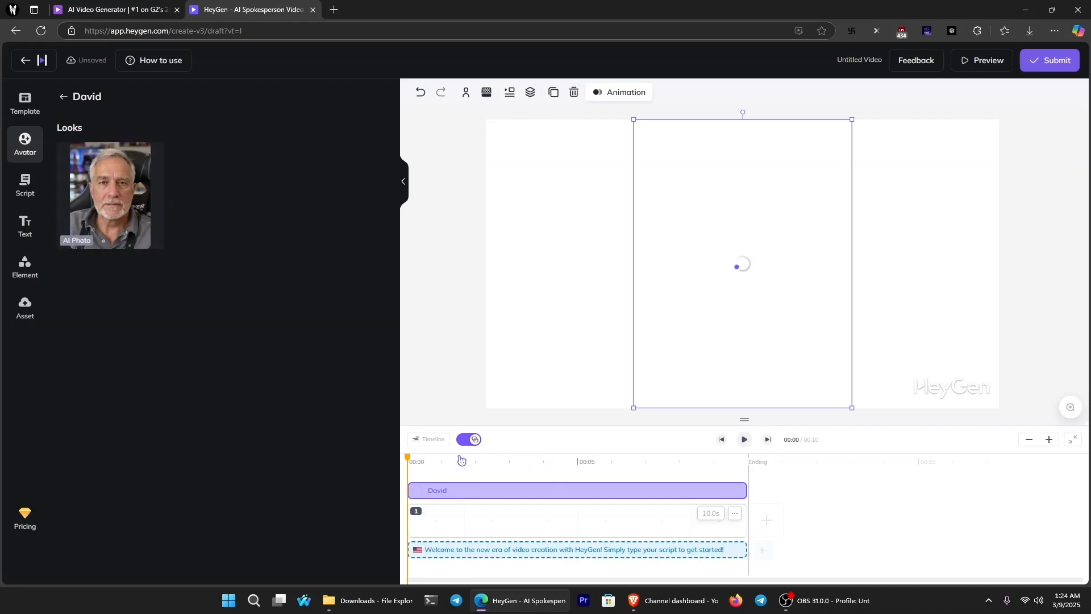
right_click(486, 549)
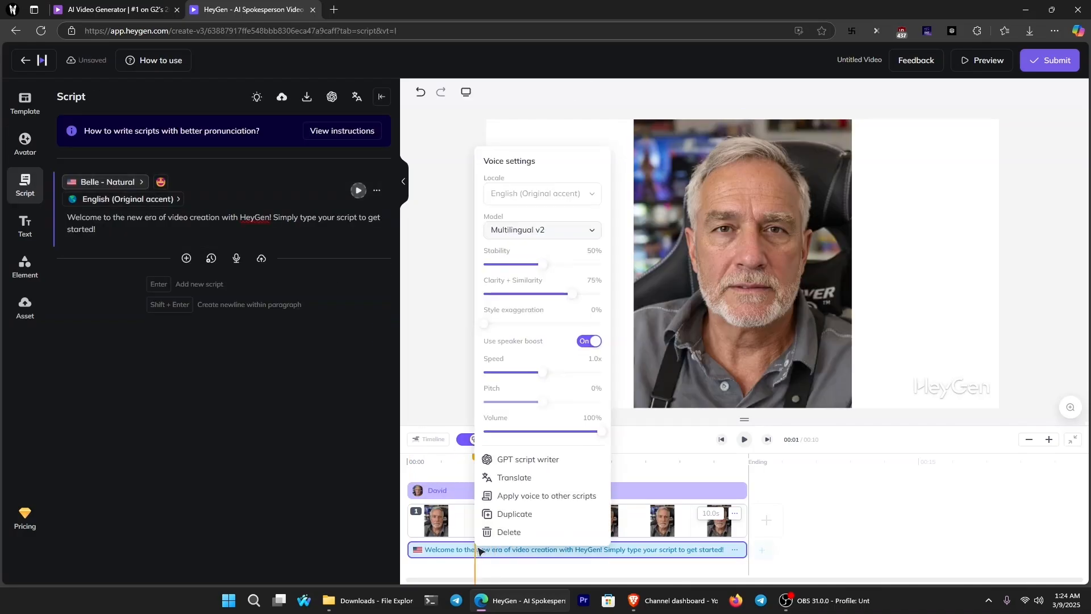
click(507, 534)
click(296, 345)
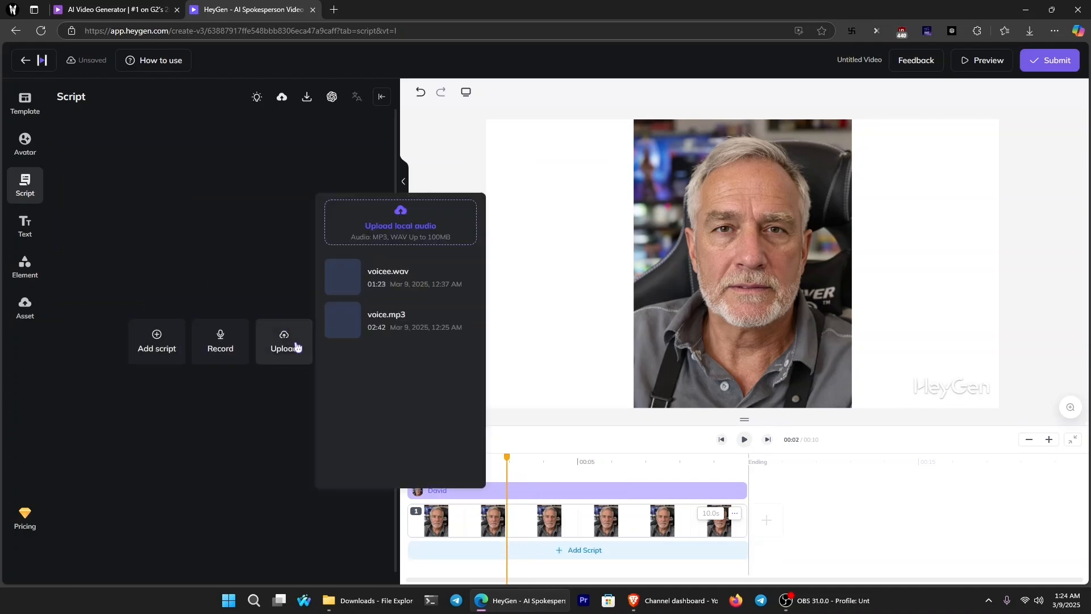
click(351, 279)
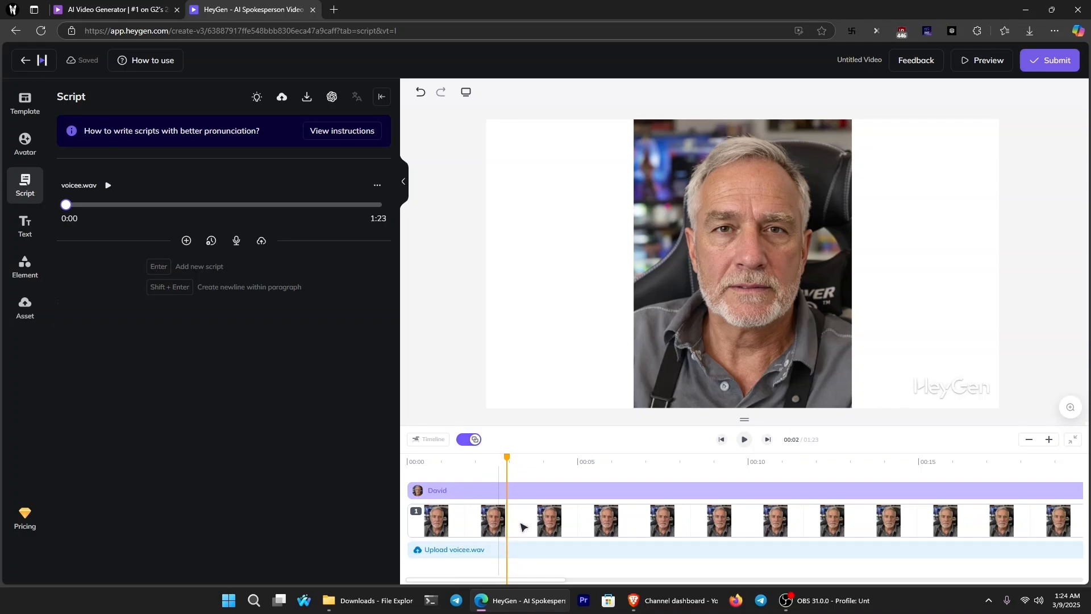
Step: Submit the video as Untitled Video in My Videos at 720p, 25 fps, MP4
click(1041, 62)
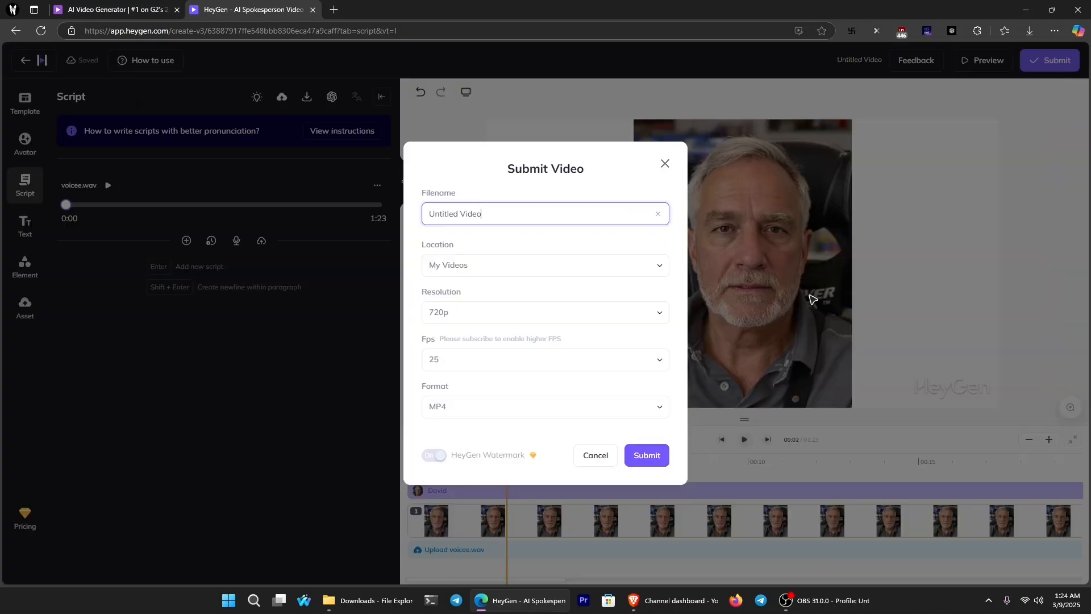
click(657, 458)
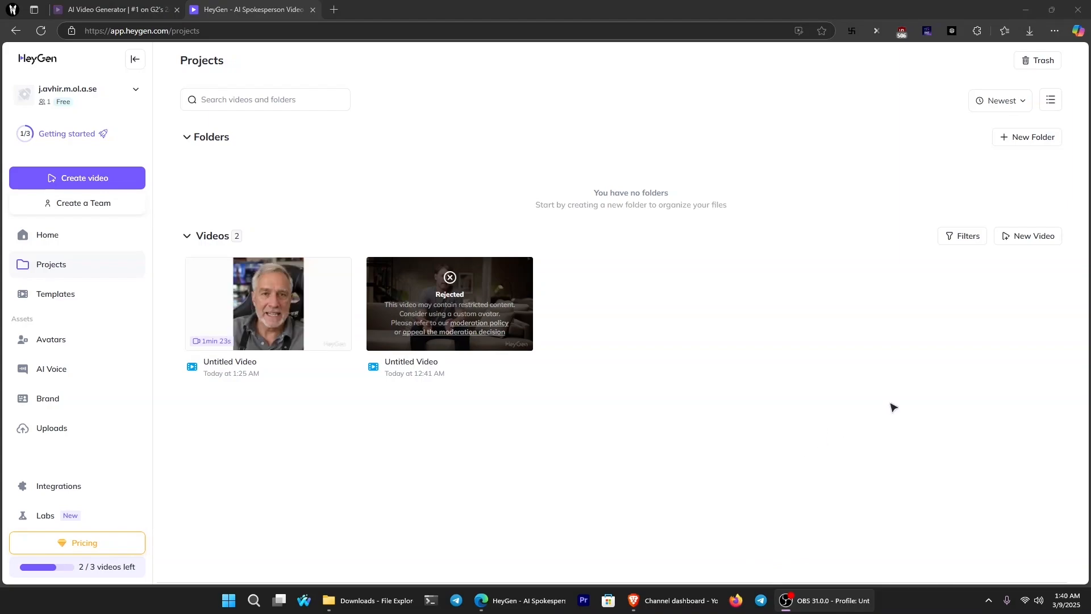
Step: Open the finished video of the custom avatar from the projects and play it to check the result
click(887, 411)
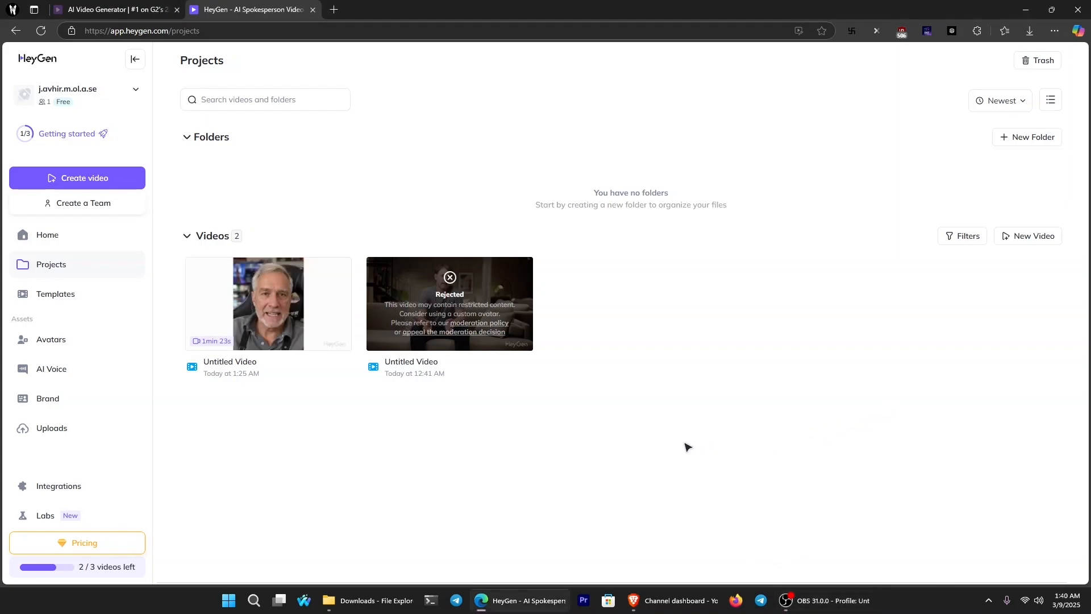
click(269, 302)
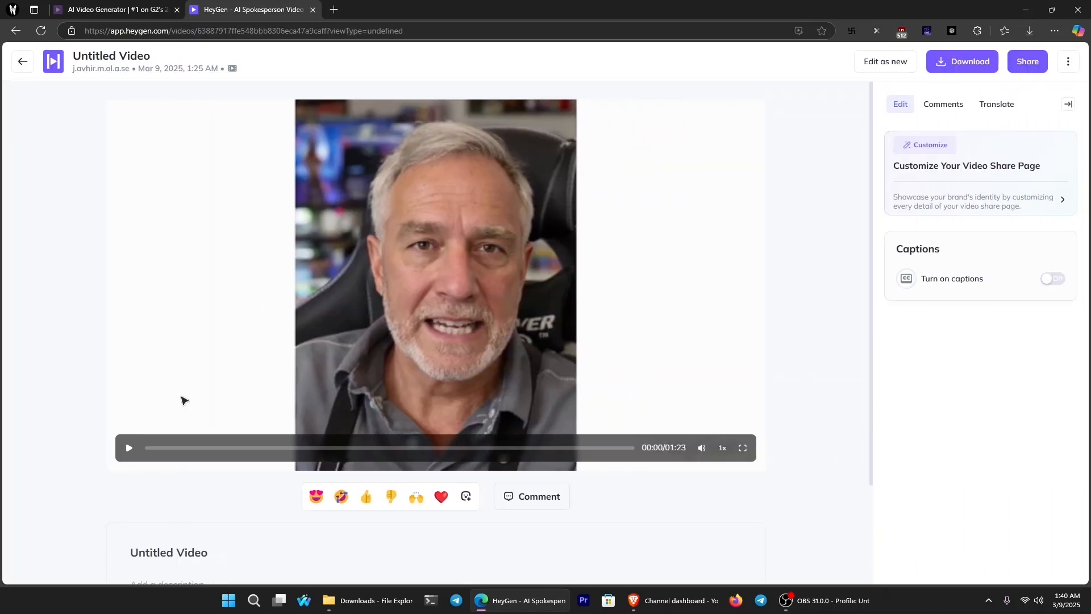
click(129, 447)
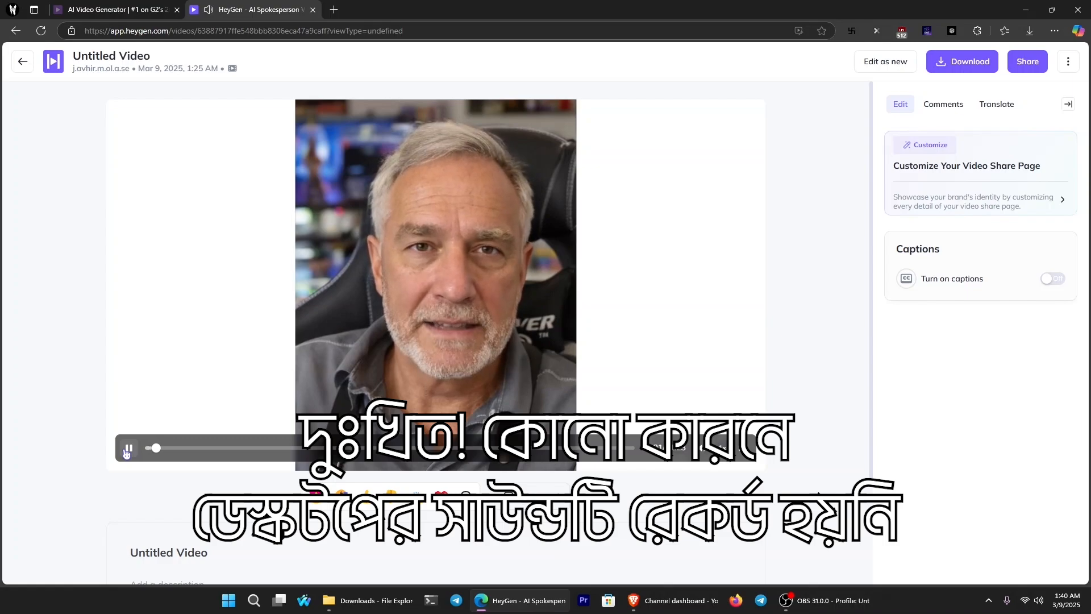
mouse_move(126, 457)
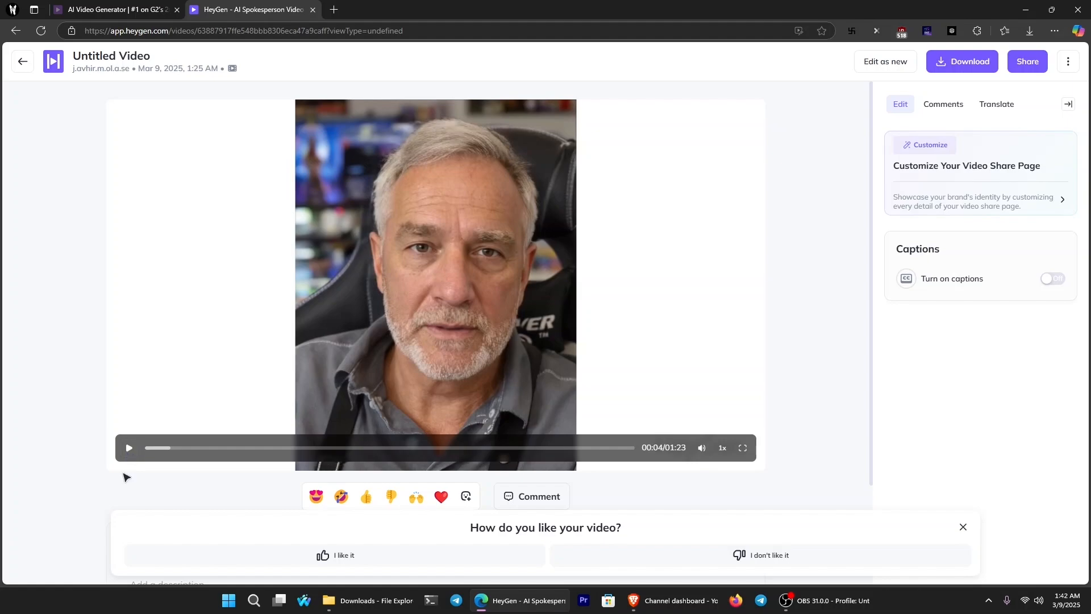
Step: Download the finished avatar video at 720P resolution
click(969, 62)
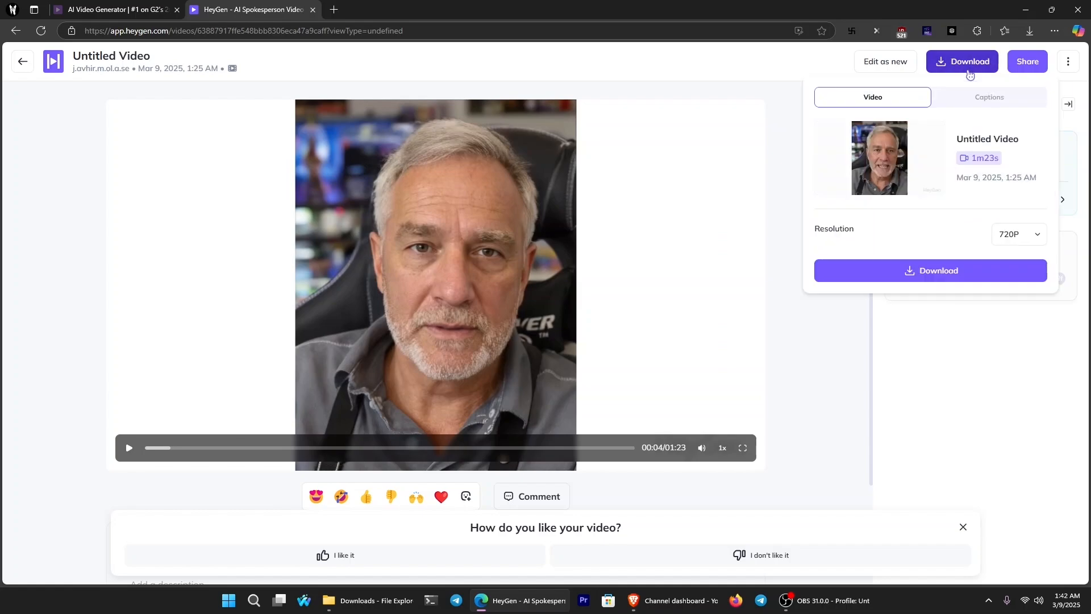
click(895, 269)
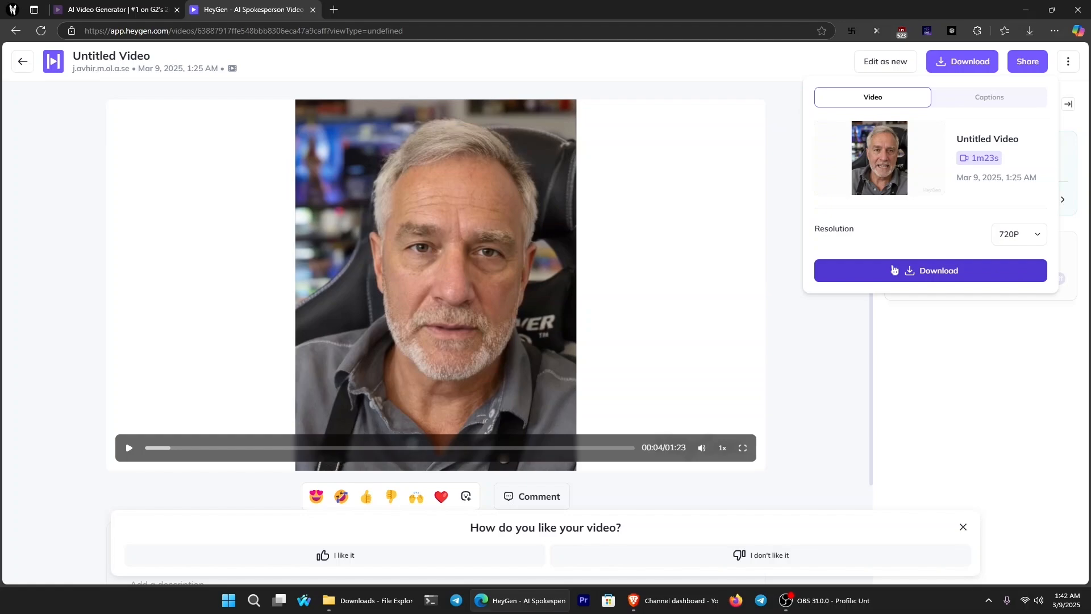